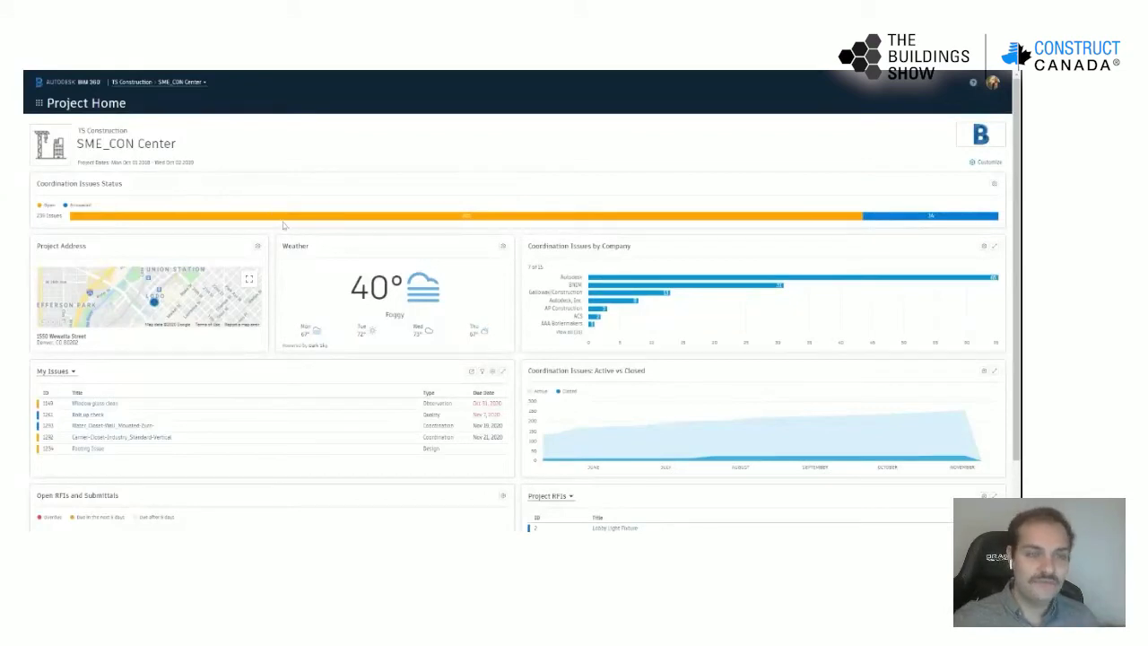
{"action": "mouse_move", "coordinate": [286, 221]}
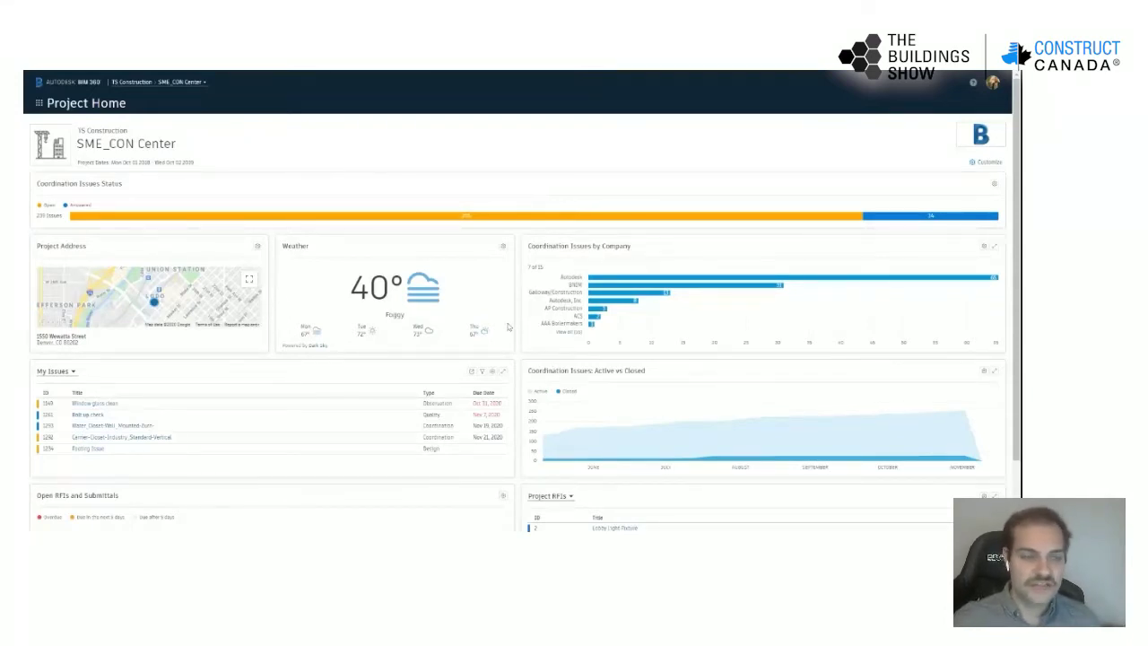
{"action": "scroll", "coordinate": [507, 327], "scroll_direction": "down", "scroll_amount": 1}
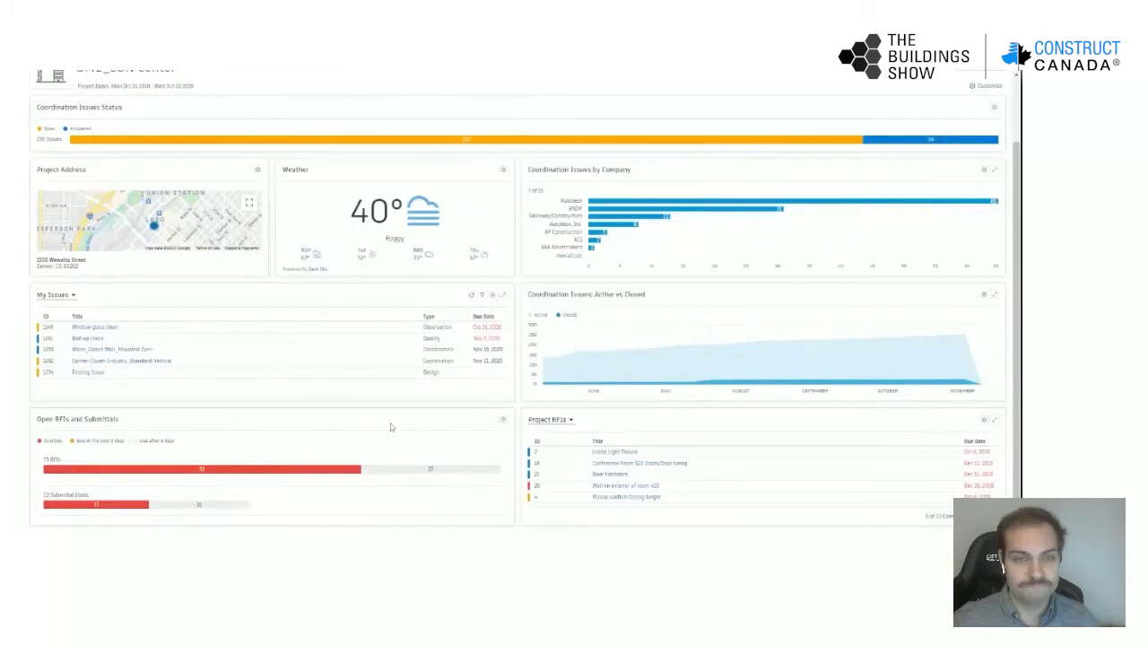
{"action": "scroll", "coordinate": [390, 427], "scroll_direction": "up", "scroll_amount": 2}
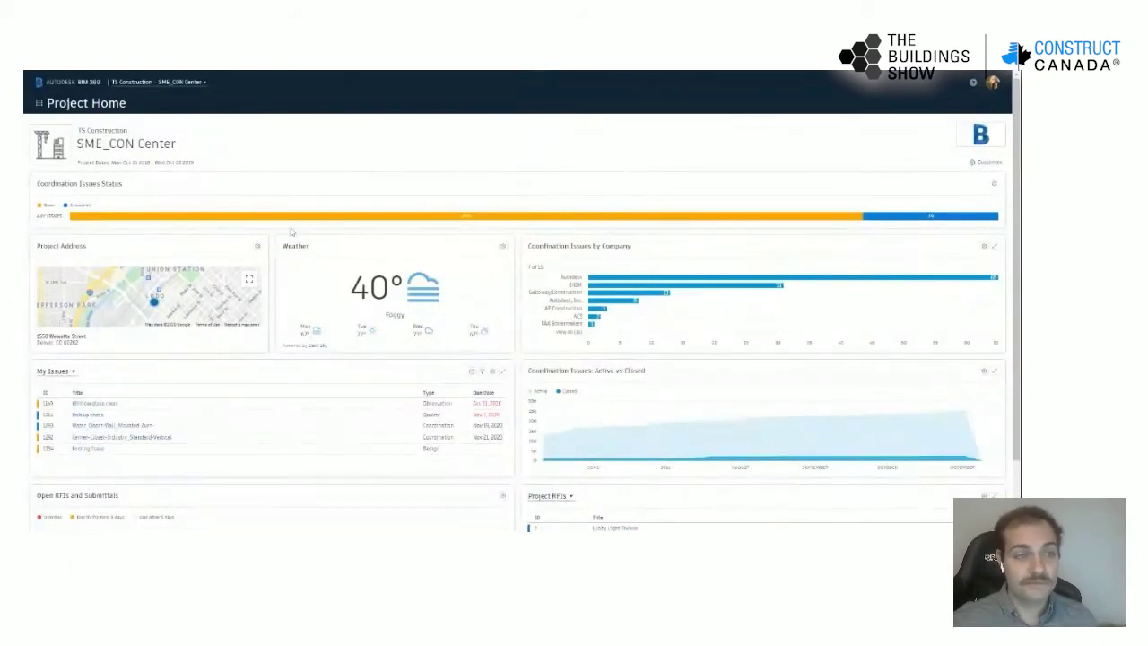
{"action": "mouse_move", "coordinate": [268, 218]}
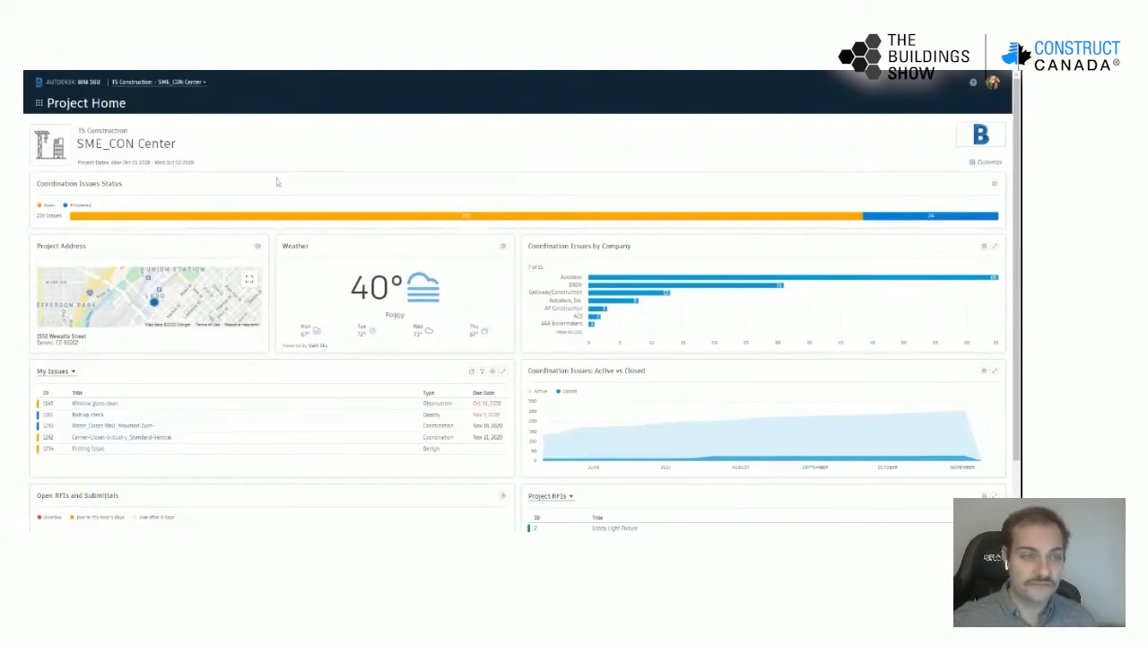
- Open the permissions of the 04 Model Coordination folder in Document Management
{"action": "left_click", "coordinate": [39, 104]}
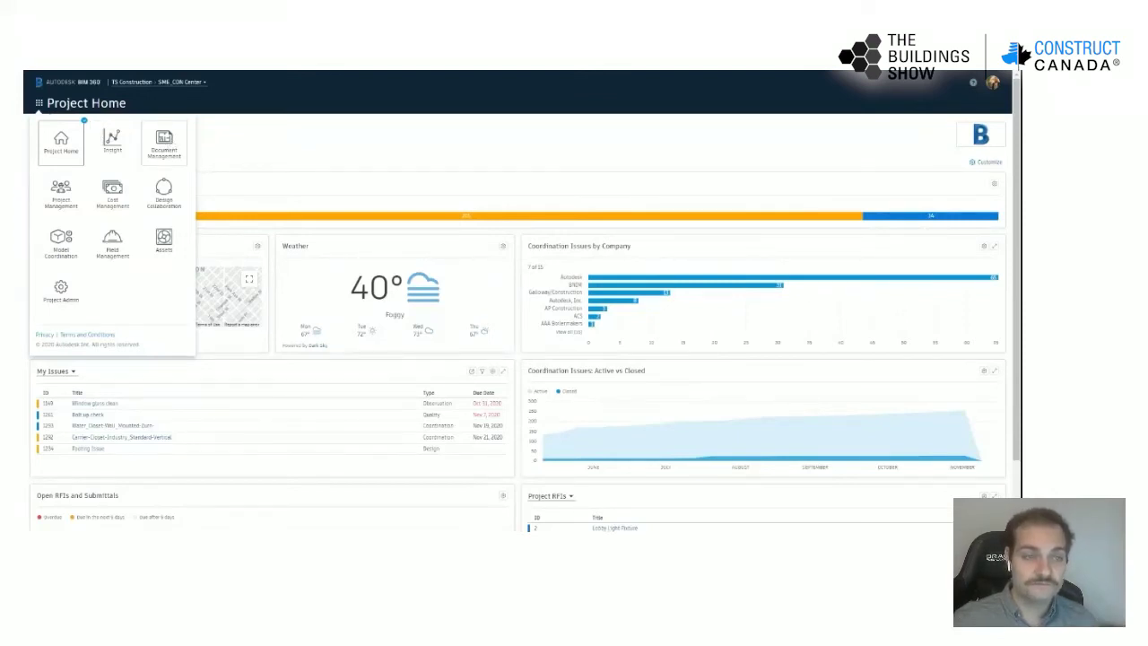
{"action": "left_click", "coordinate": [166, 142]}
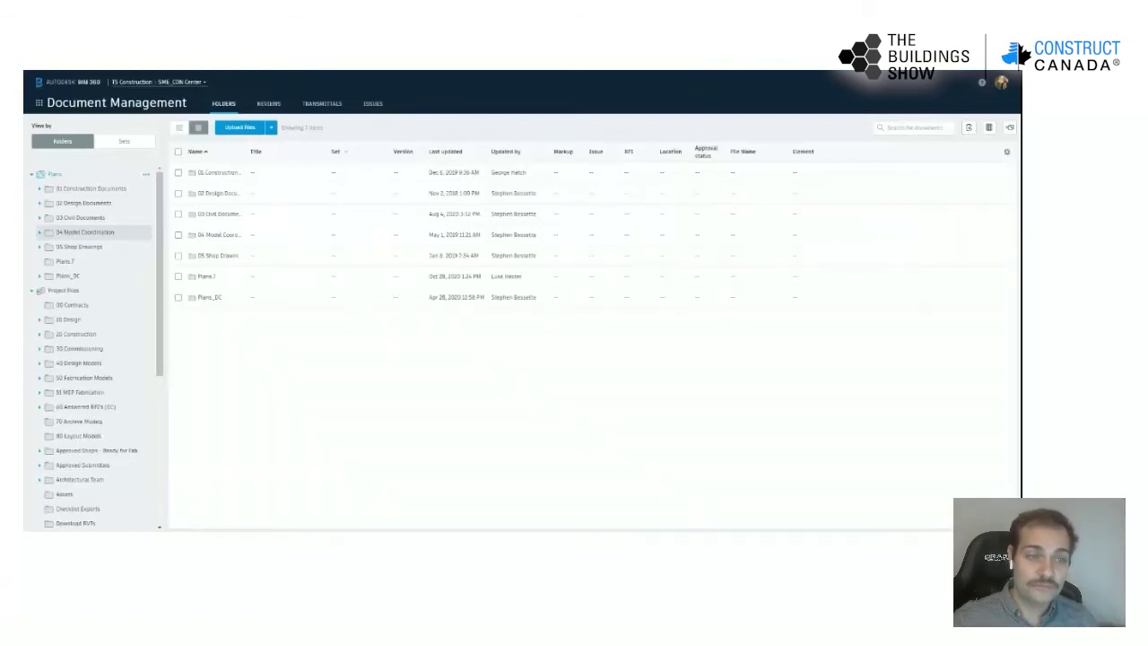
{"action": "left_click", "coordinate": [39, 233]}
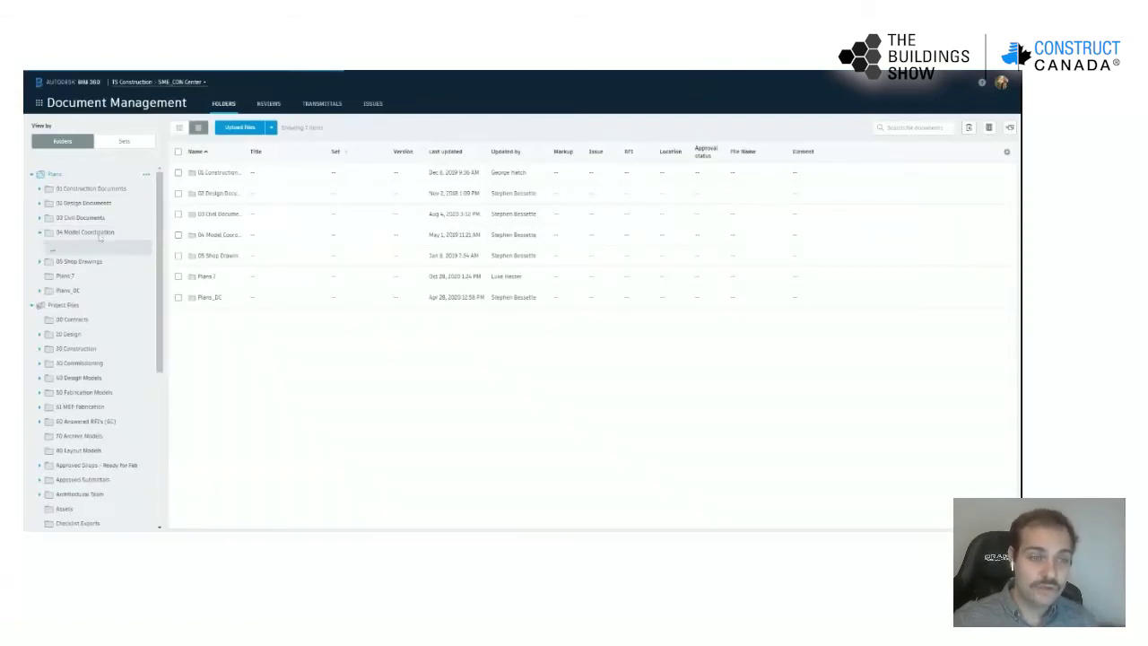
{"action": "left_click", "coordinate": [146, 235]}
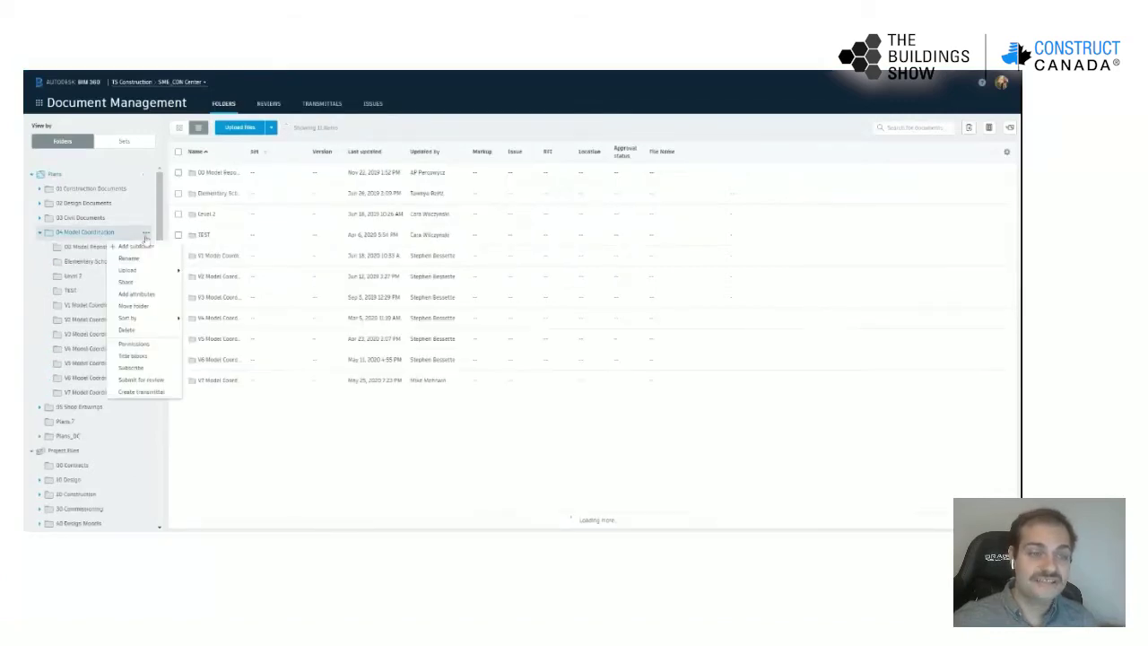
{"action": "left_click", "coordinate": [142, 344]}
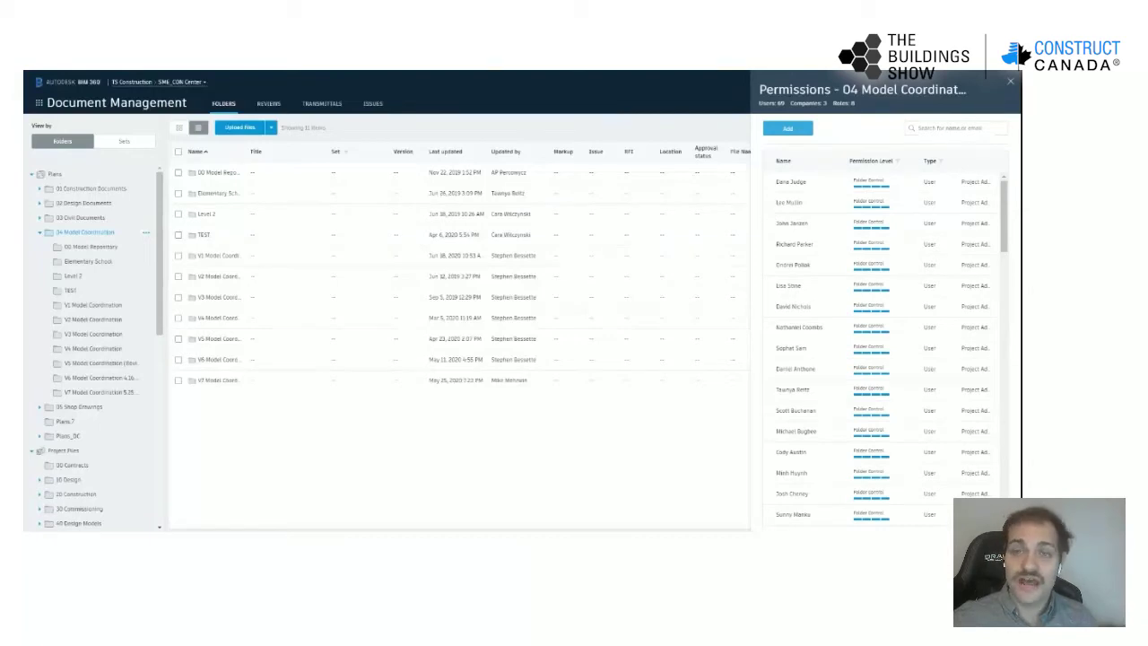
- Review the permission levels offered when adding permissions to the 04 Model Coordination folder, then close without adding any
{"action": "left_click", "coordinate": [786, 130]}
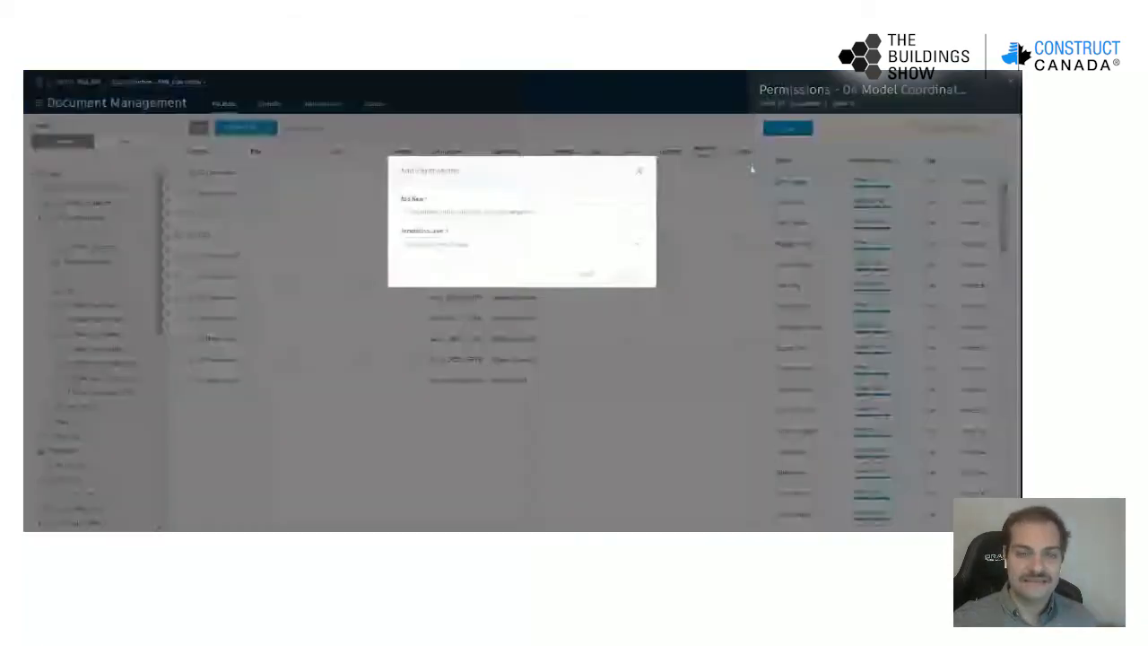
{"action": "left_click", "coordinate": [638, 252]}
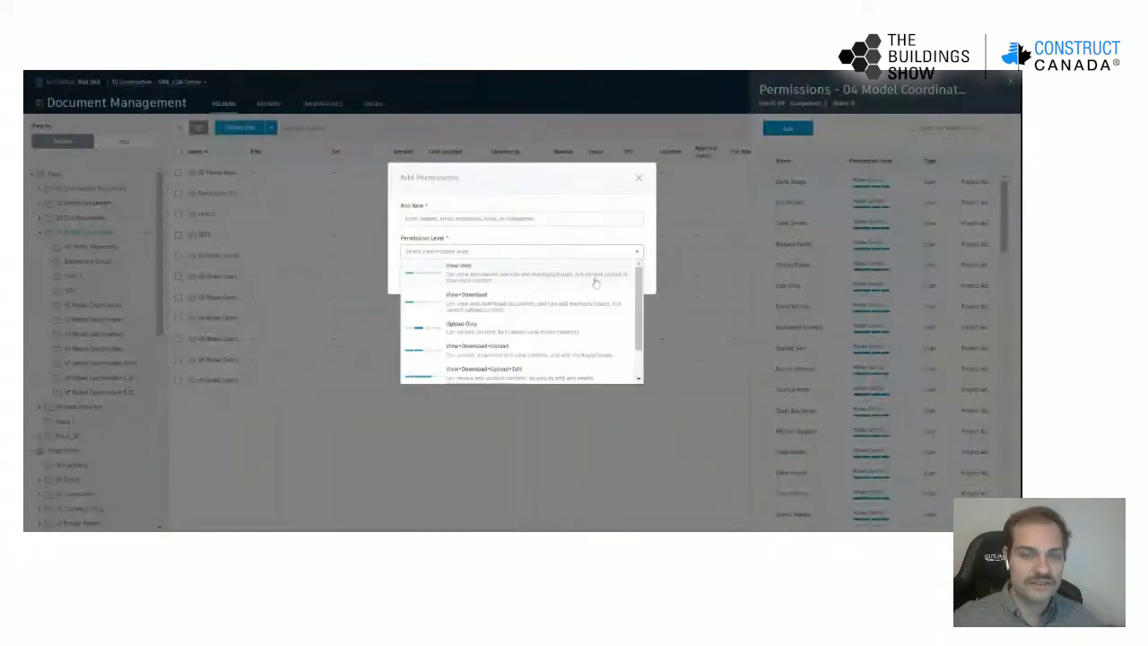
{"action": "scroll", "coordinate": [592, 285], "scroll_direction": "down", "scroll_amount": 1}
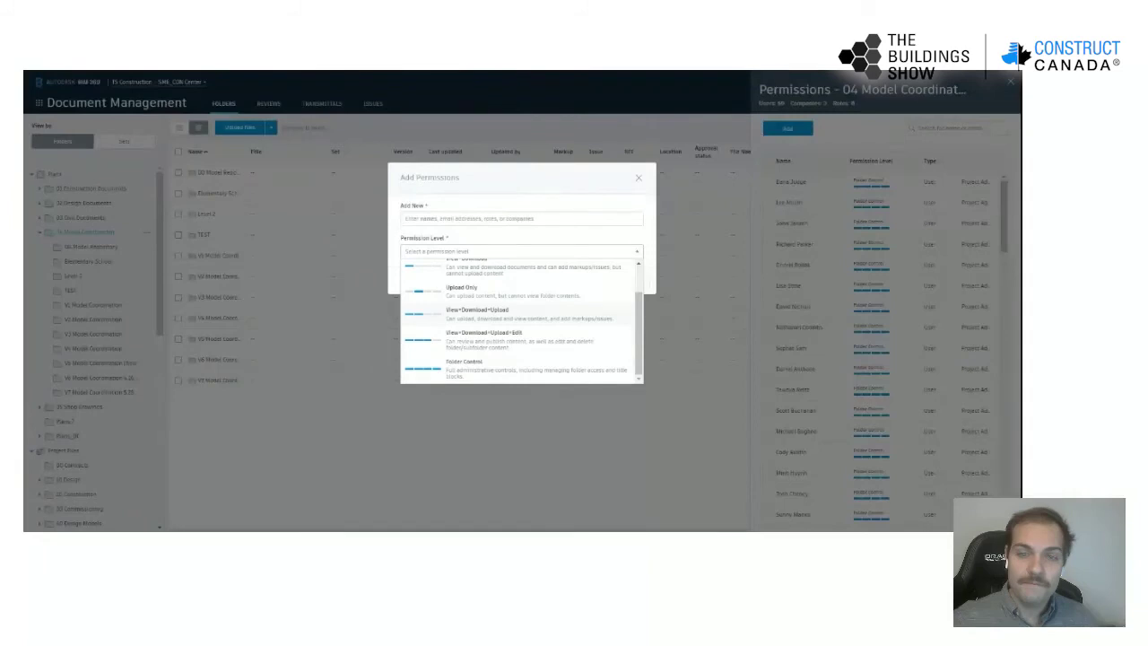
{"action": "left_click", "coordinate": [640, 255]}
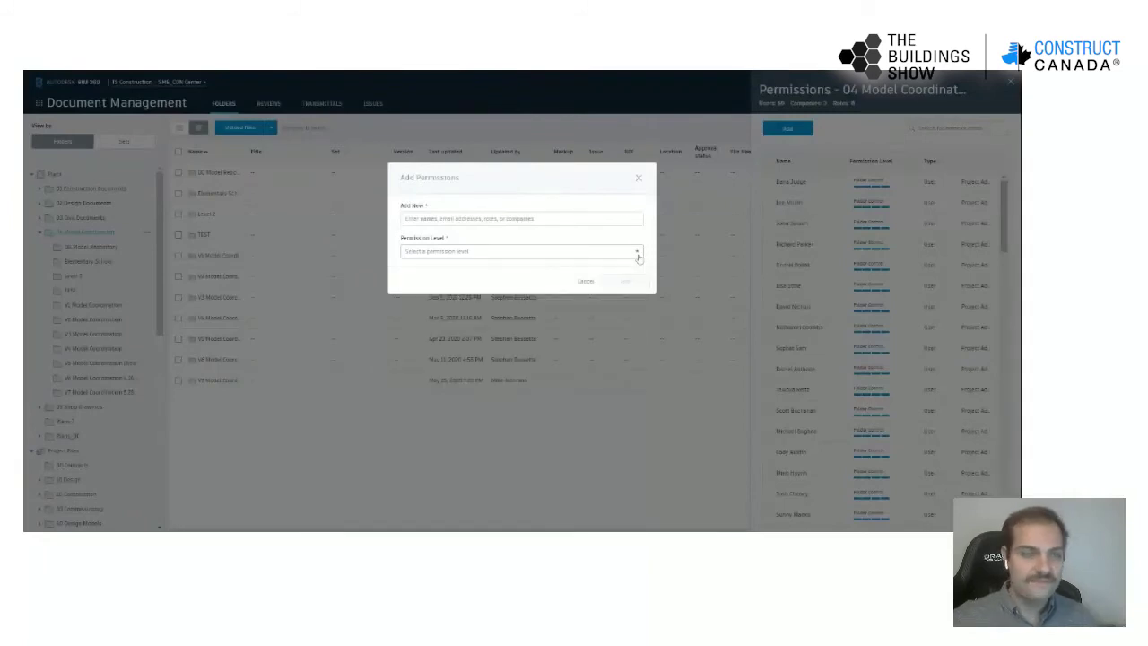
{"action": "left_click", "coordinate": [638, 177]}
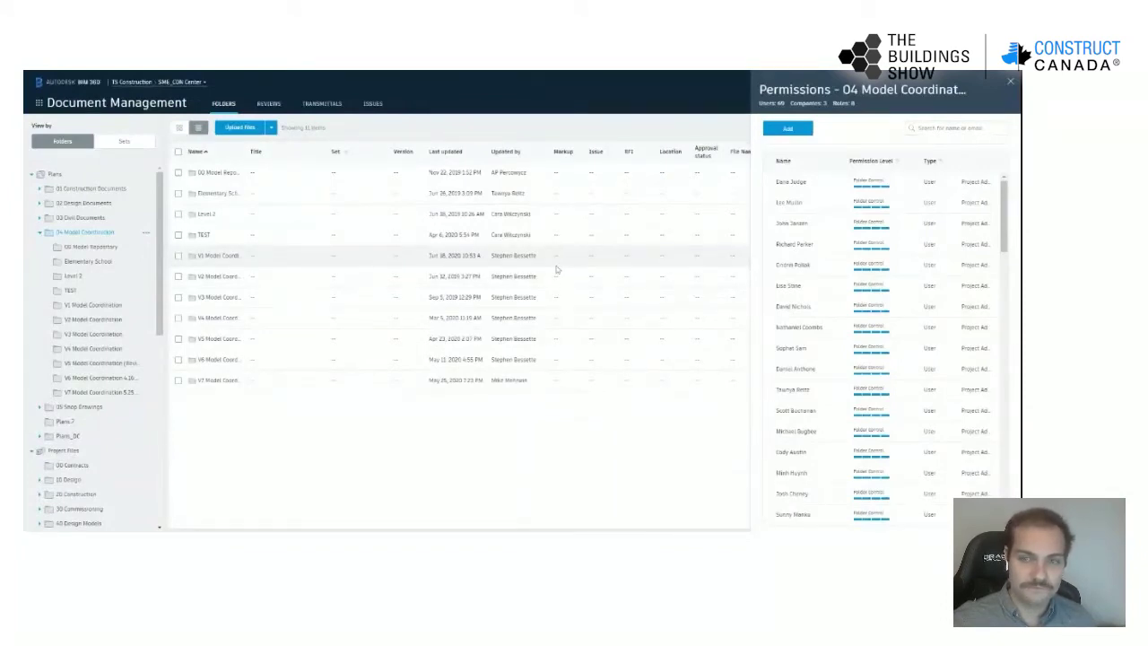
{"action": "key", "text": "Escape"}
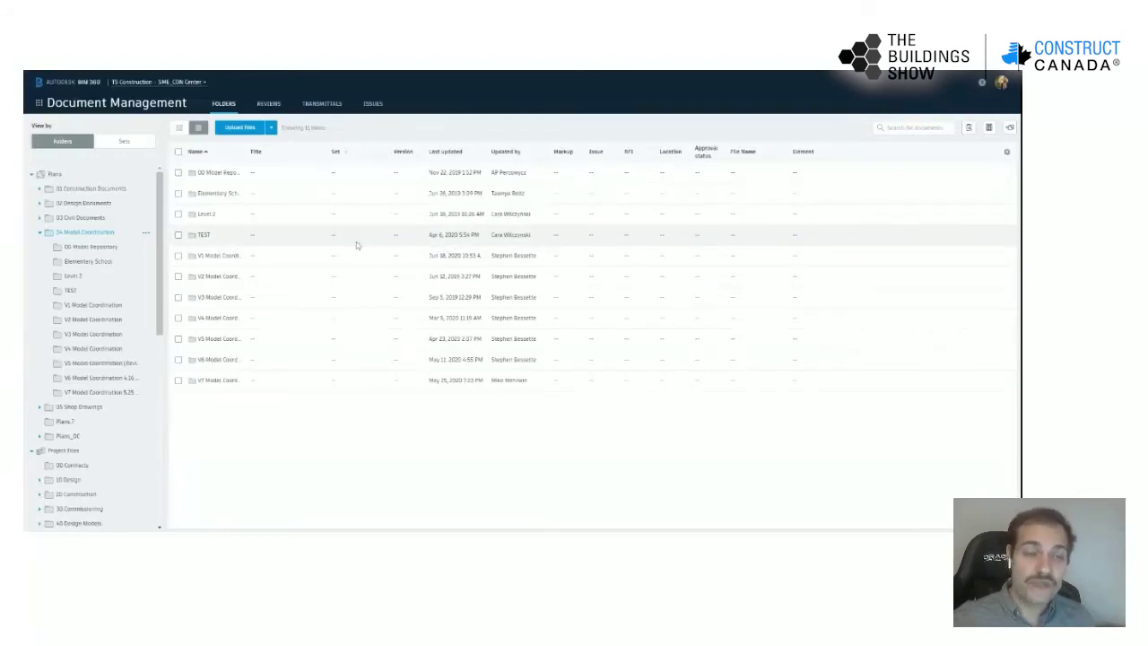
- In Model Coordination, open the active clashes between 3D Plumbing_MC_ADSK_Plumbing_R19.rvt and ALL MEP_Autodesk Place MEP.rvt
{"action": "left_click", "coordinate": [38, 102]}
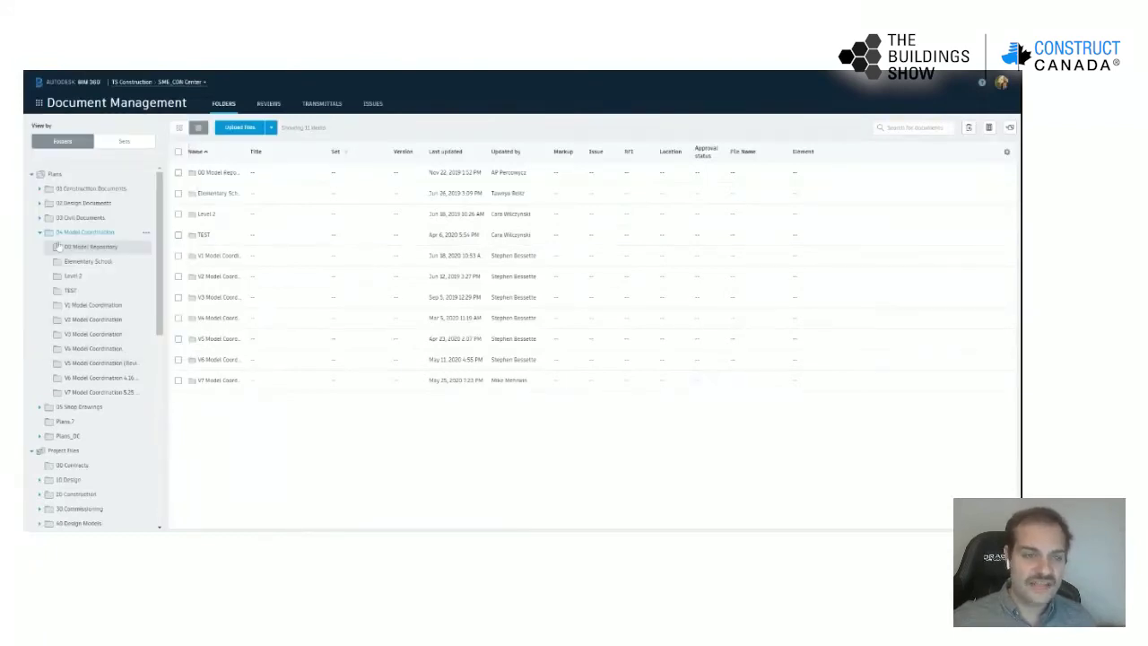
{"action": "left_click", "coordinate": [57, 245]}
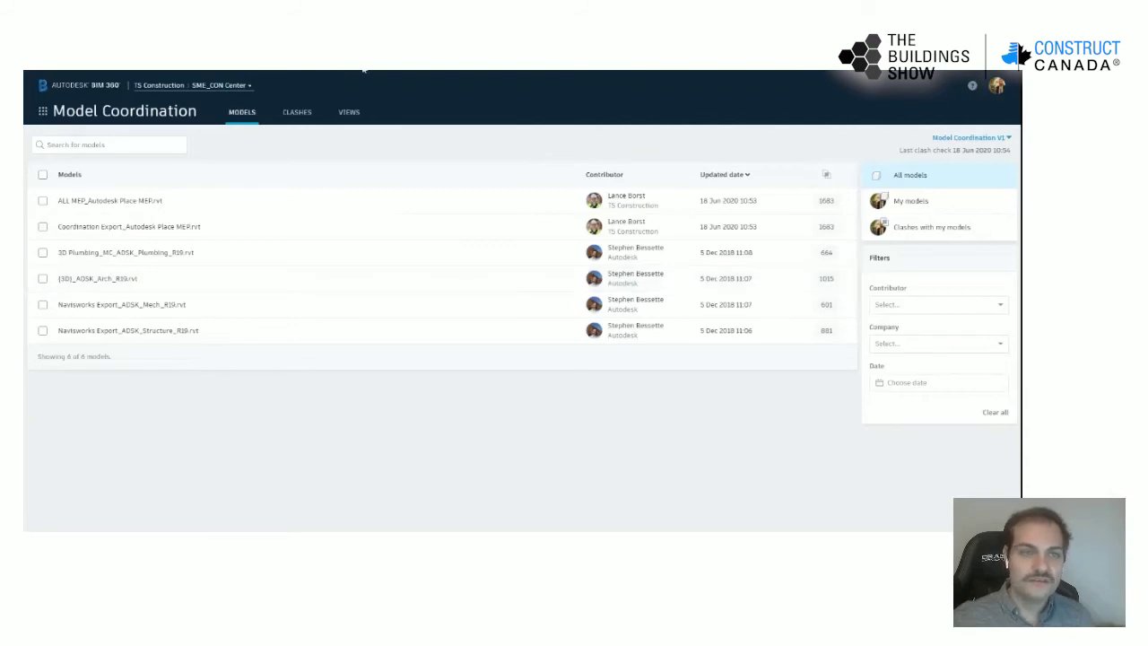
{"action": "left_click", "coordinate": [296, 111]}
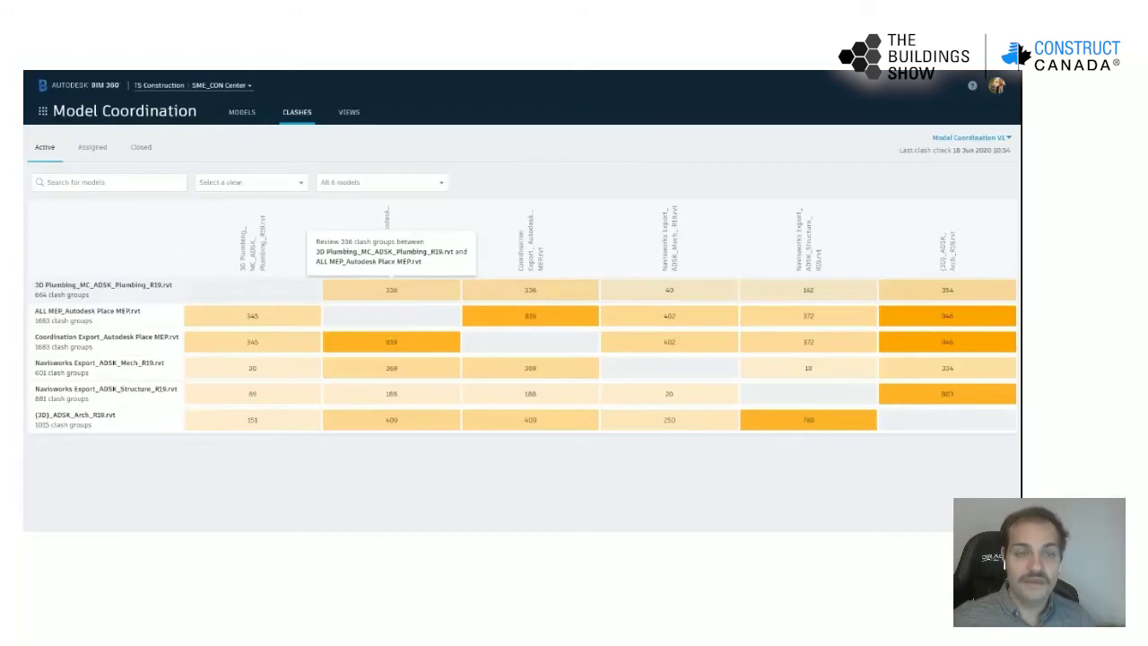
{"action": "left_click", "coordinate": [401, 296]}
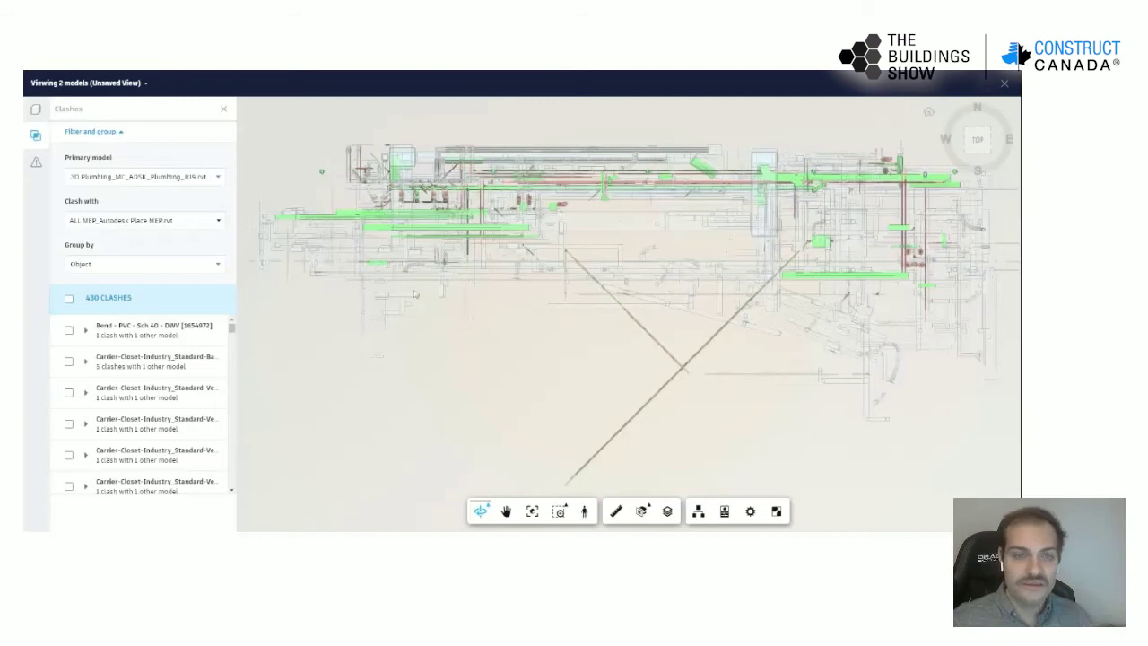
- Select the Water Closet - Wall [1536255] clash in the last water closet group of the clash list and inspect it in 3D
{"action": "left_click_drag", "start_coordinate": [473, 321], "coordinate": [536, 275]}
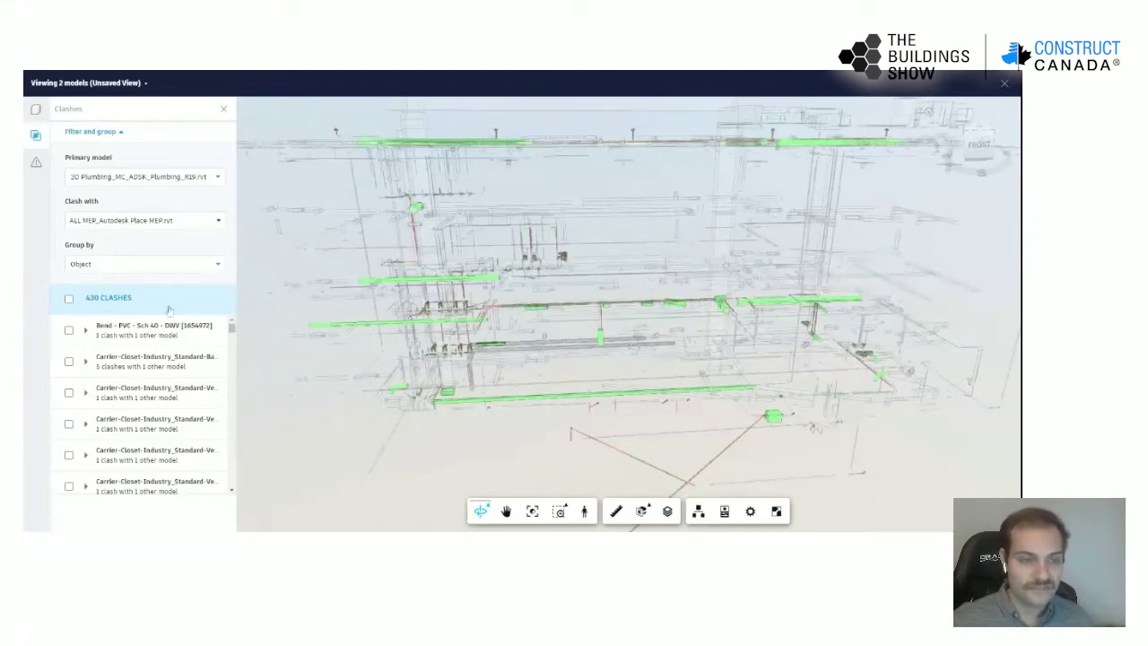
{"action": "left_click_drag", "start_coordinate": [231, 329], "coordinate": [231, 439]}
{"action": "left_click_drag", "start_coordinate": [209, 522], "coordinate": [230, 511]}
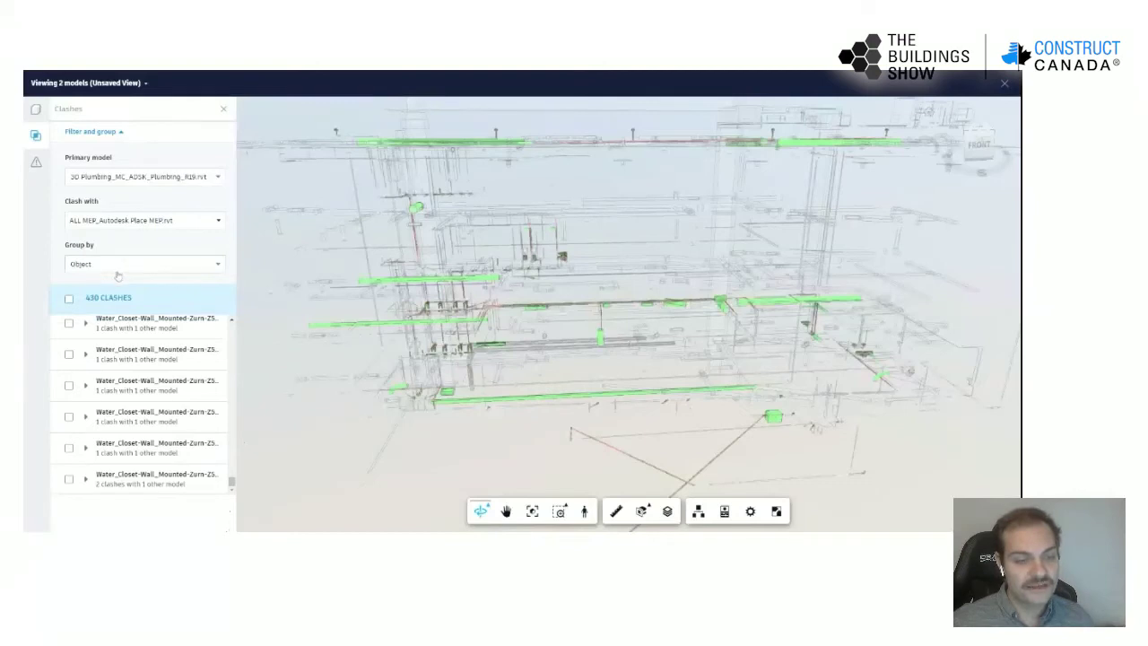
{"action": "left_click", "coordinate": [85, 480]}
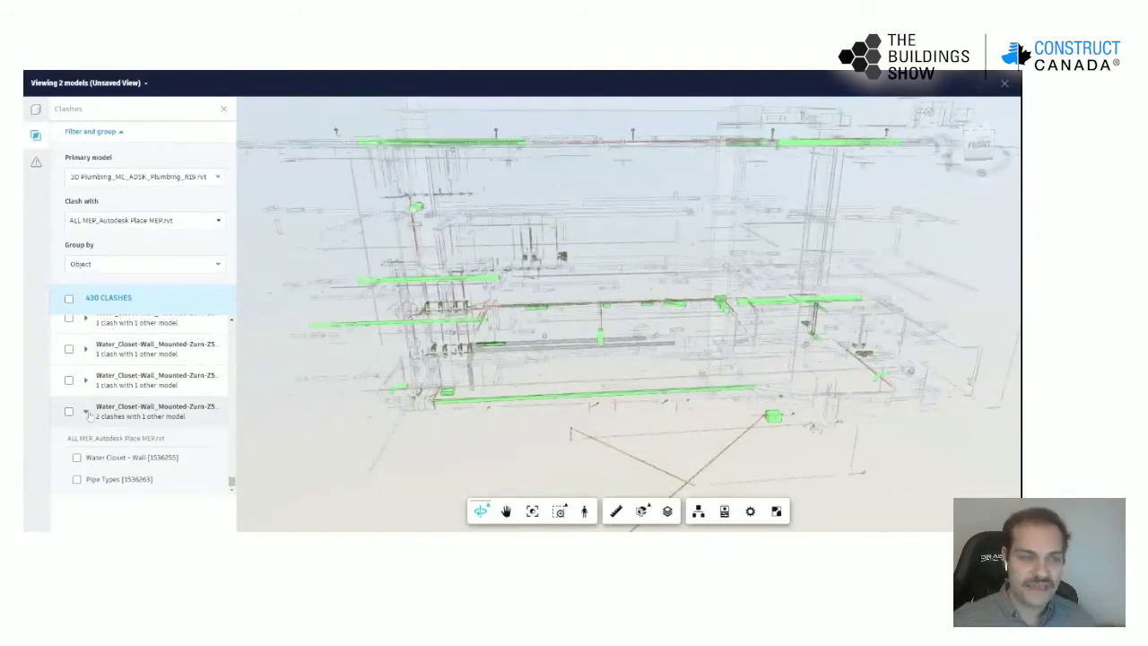
{"action": "left_click", "coordinate": [77, 458]}
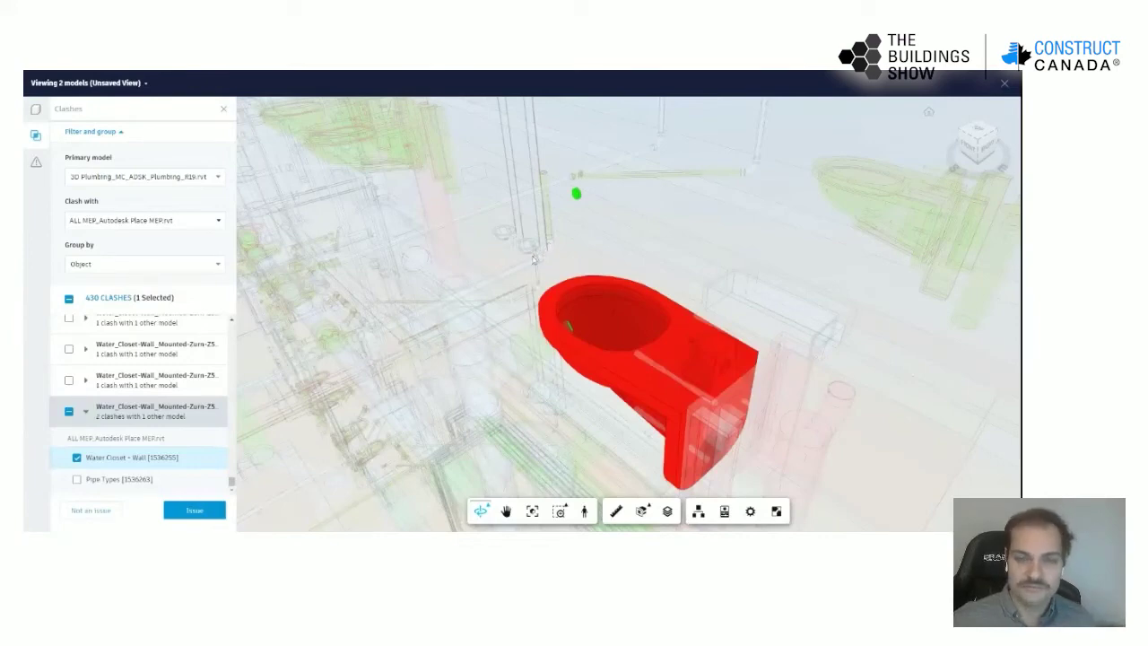
{"action": "left_click_drag", "start_coordinate": [536, 260], "coordinate": [741, 296]}
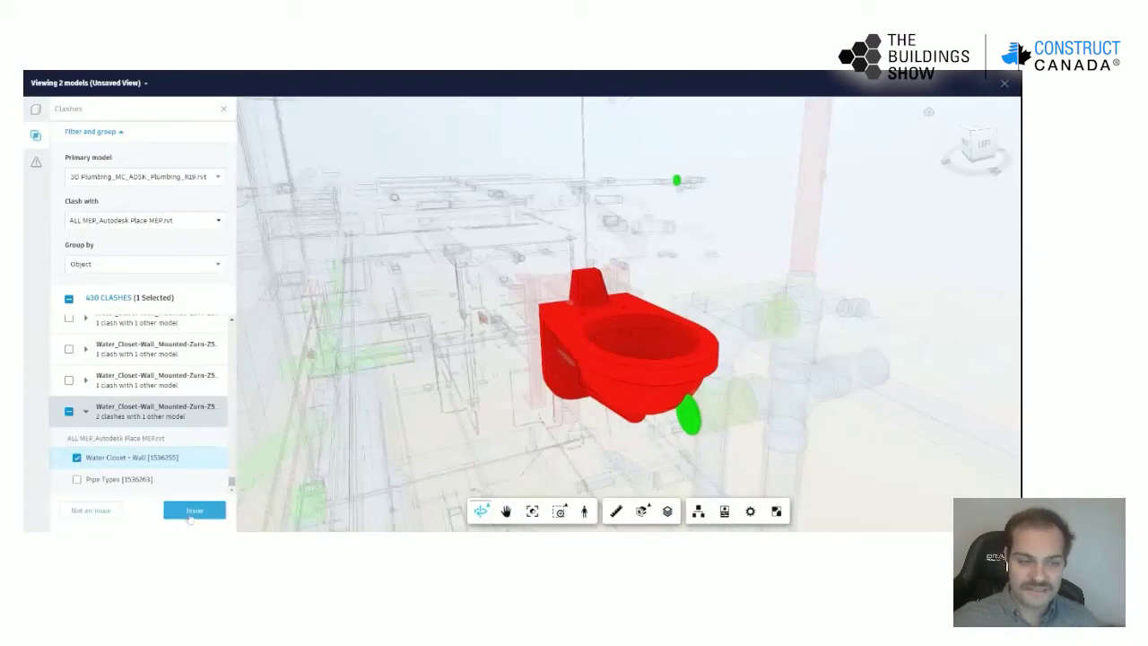
- Start a new issue from the selected clash and place its pushpin on the outer edge of the red water closet's bowl
{"action": "left_click", "coordinate": [194, 510]}
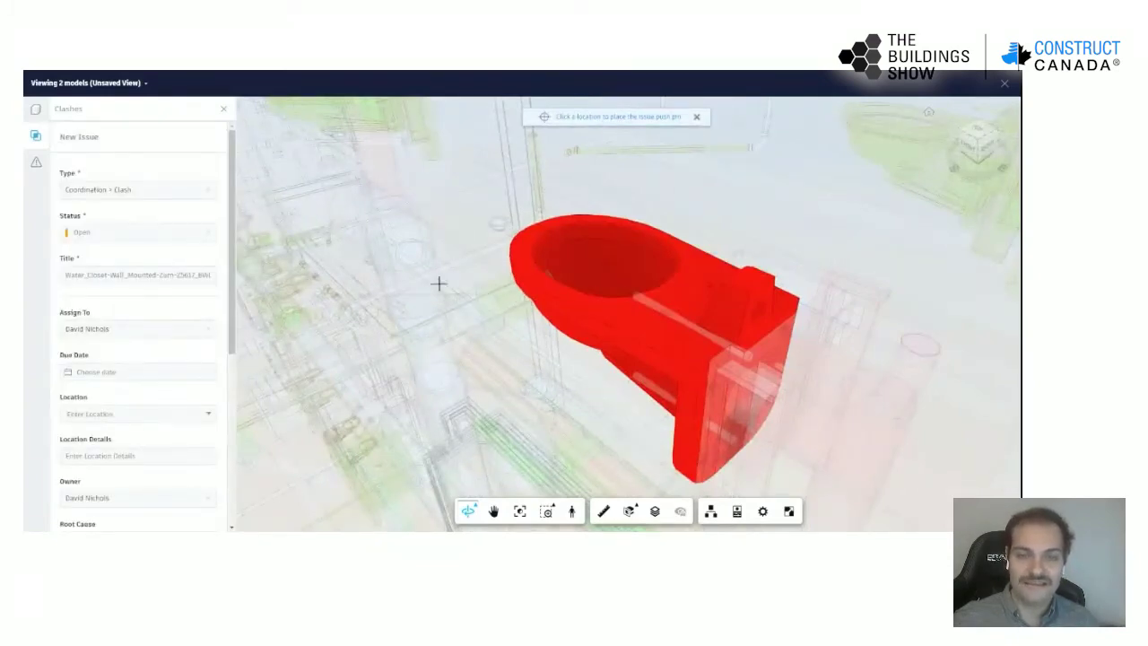
{"action": "scroll", "coordinate": [523, 302], "scroll_direction": "up", "scroll_amount": 3}
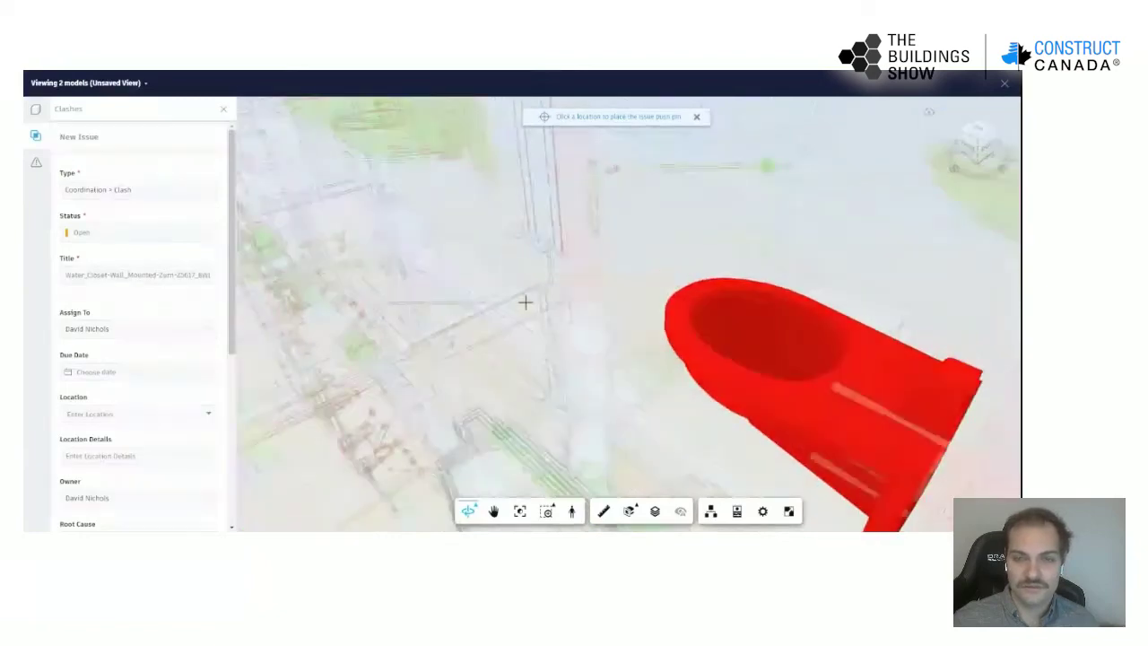
{"action": "scroll", "coordinate": [668, 353], "scroll_direction": "up", "scroll_amount": 3}
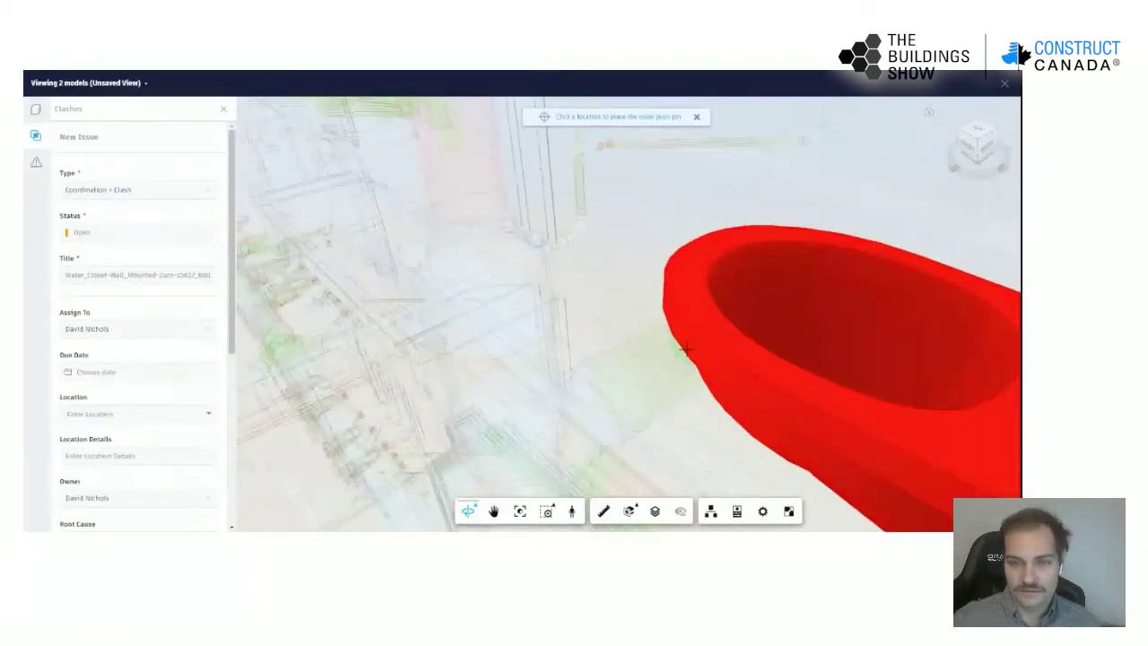
{"action": "left_click", "coordinate": [676, 353]}
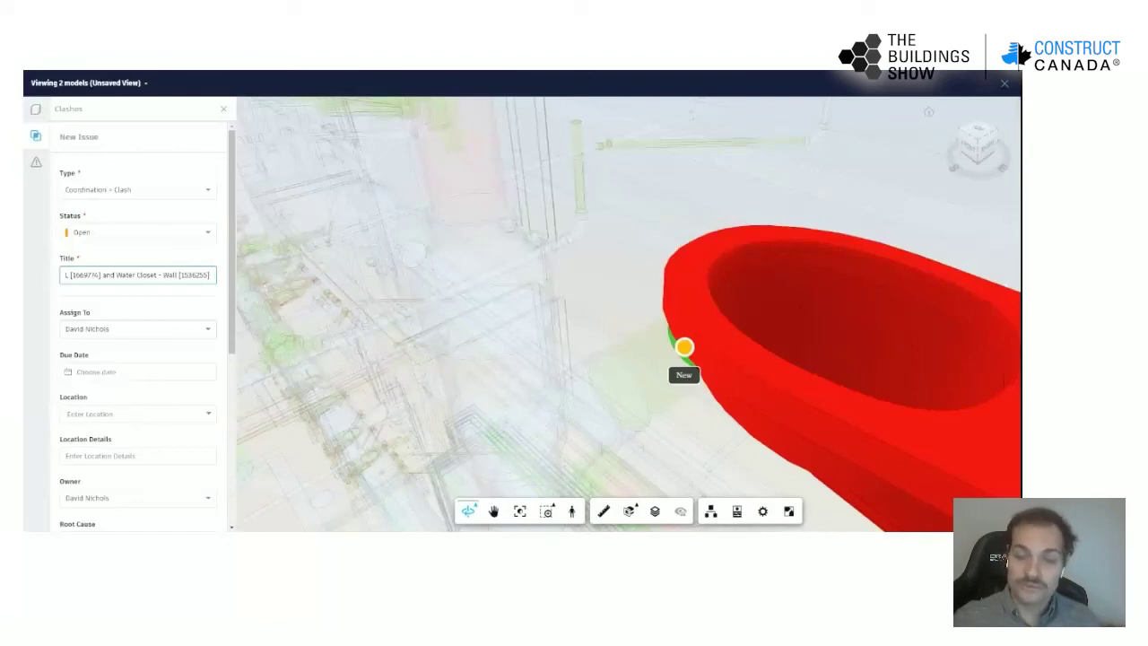
- Set the new issue's due date to Nov 21 and its priority to High
{"action": "left_click", "coordinate": [123, 374]}
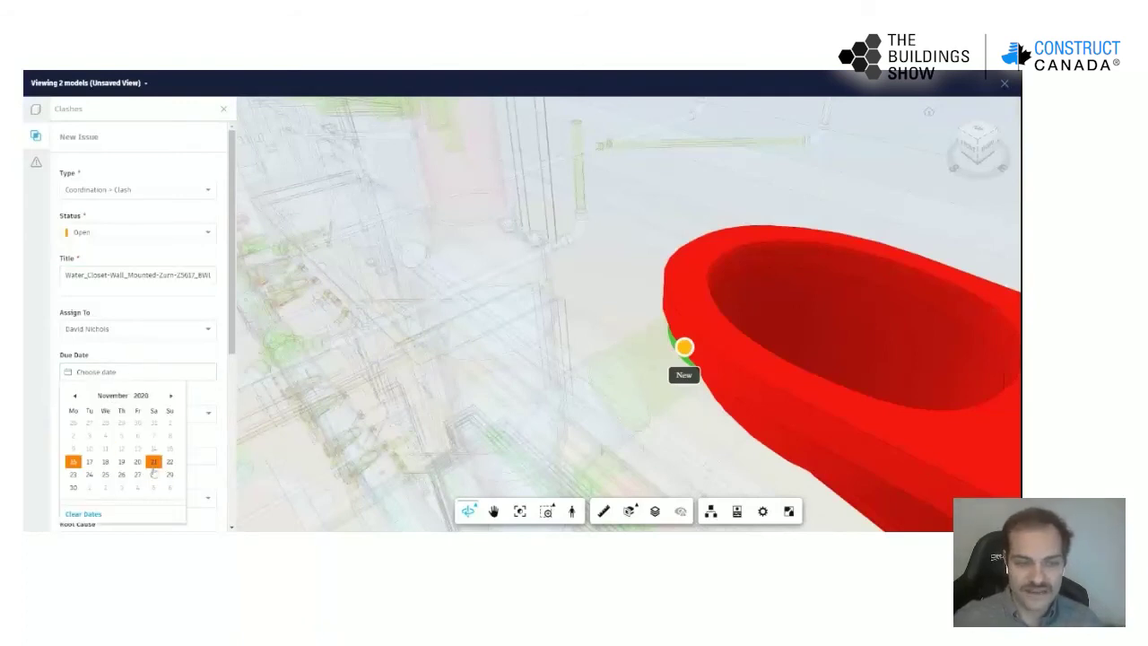
{"action": "left_click", "coordinate": [154, 462]}
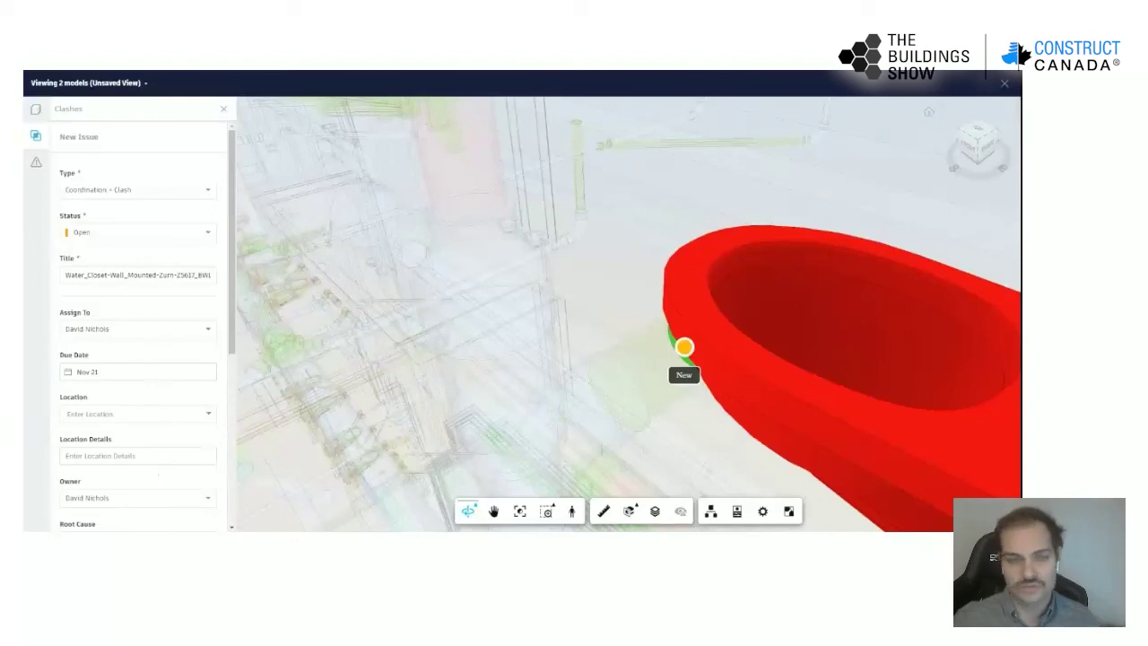
{"action": "scroll", "coordinate": [134, 441], "scroll_direction": "down", "scroll_amount": 1}
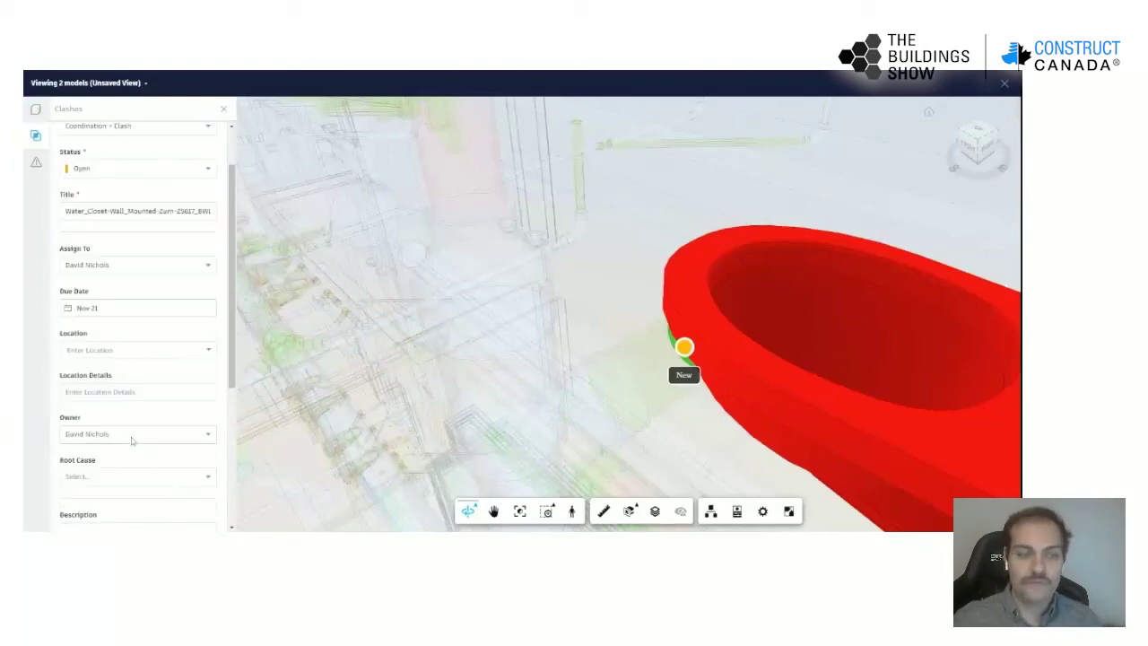
{"action": "scroll", "coordinate": [131, 441], "scroll_direction": "down", "scroll_amount": 1}
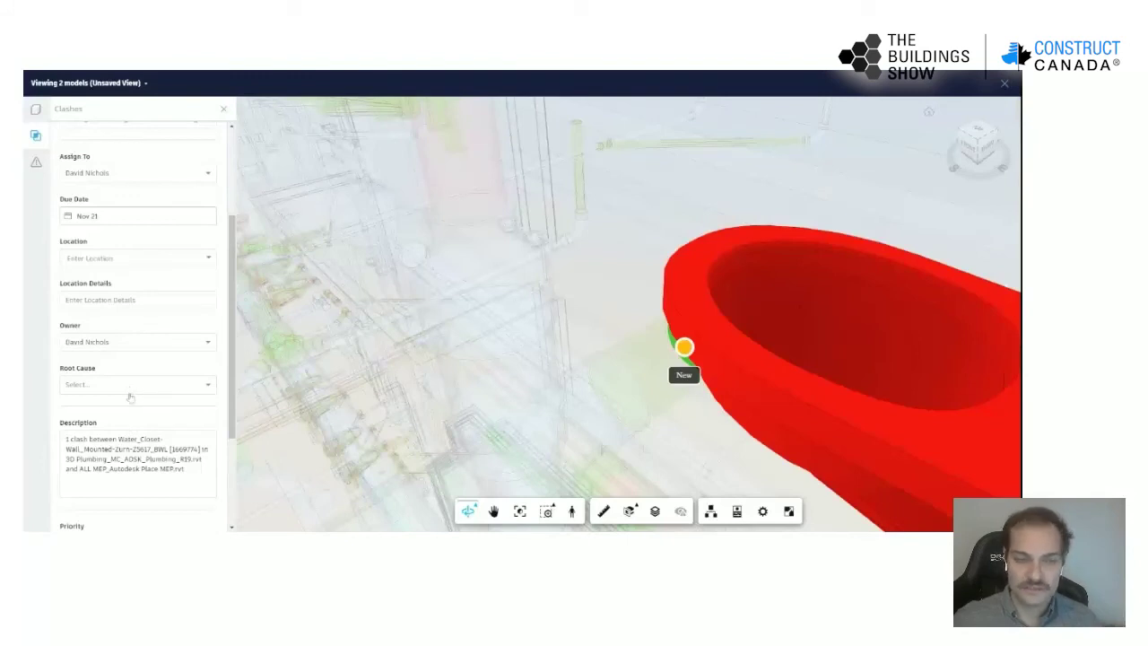
{"action": "scroll", "coordinate": [130, 397], "scroll_direction": "down", "scroll_amount": 2}
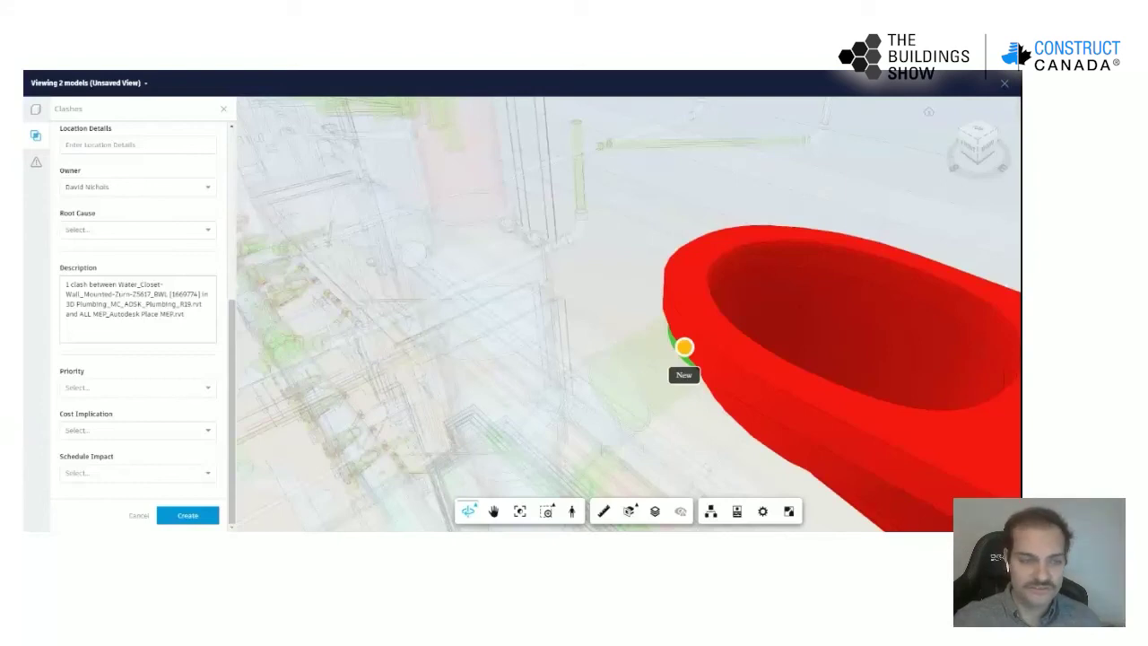
{"action": "left_click", "coordinate": [133, 389]}
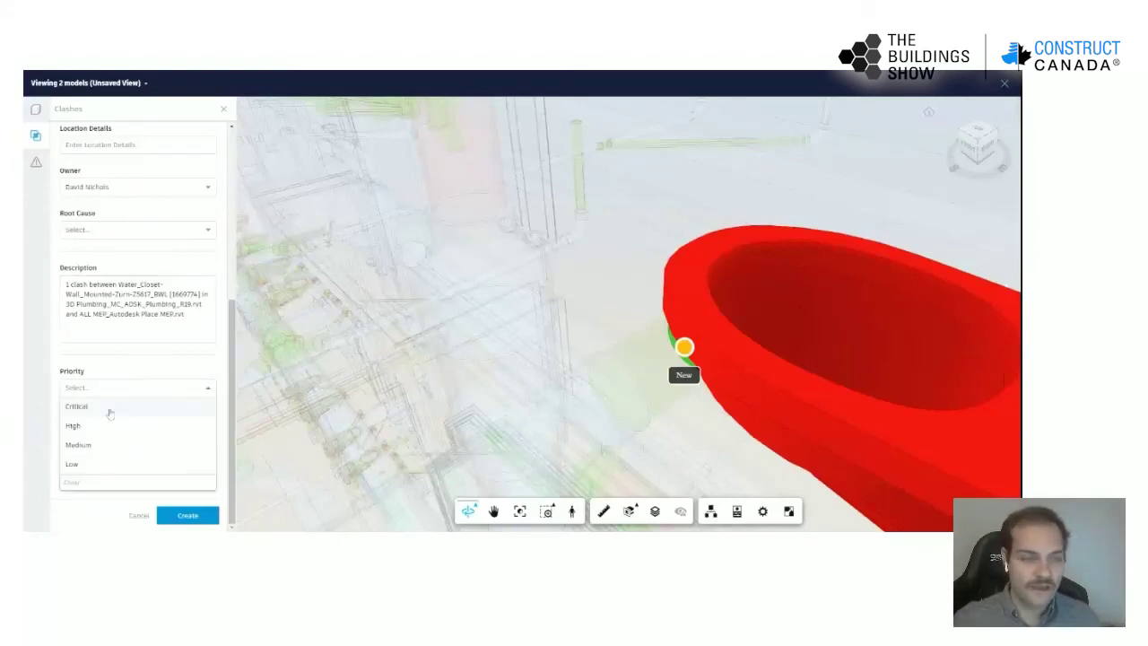
{"action": "left_click", "coordinate": [100, 426]}
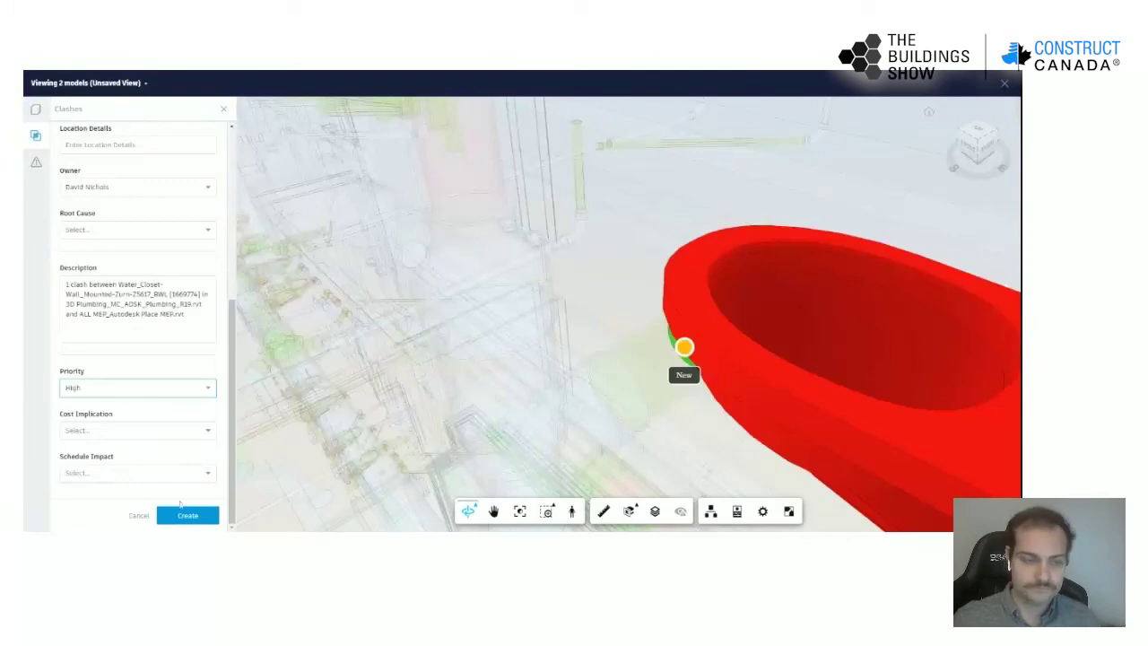
- Create the water closet clash issue and close the clash viewer
{"action": "left_click", "coordinate": [178, 524]}
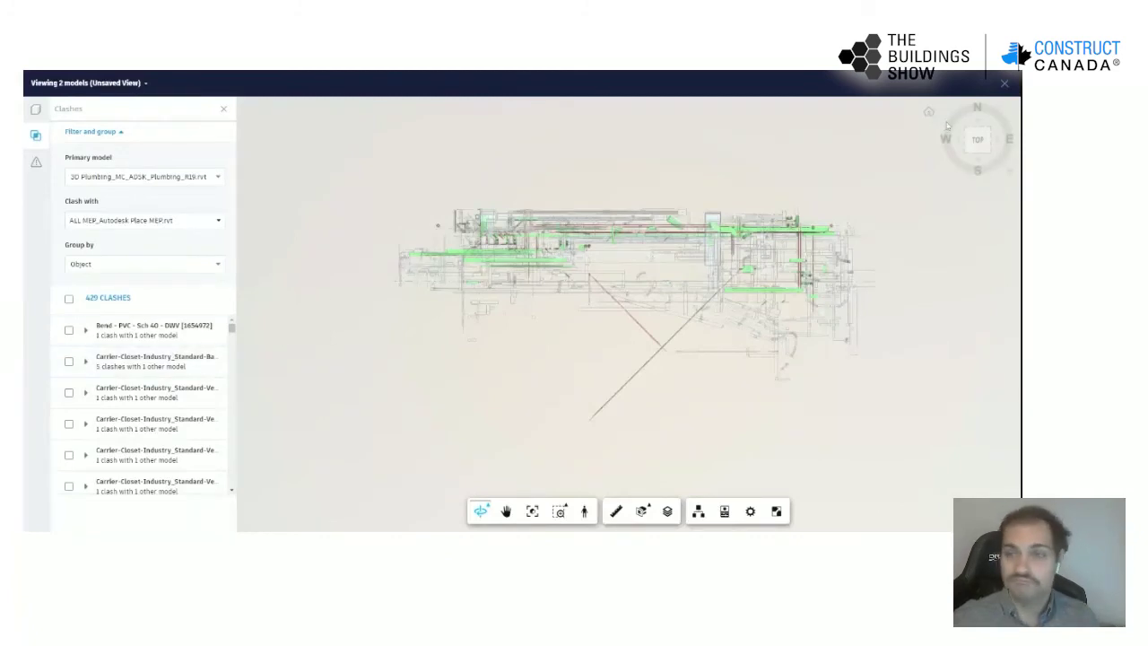
{"action": "left_click", "coordinate": [1005, 83]}
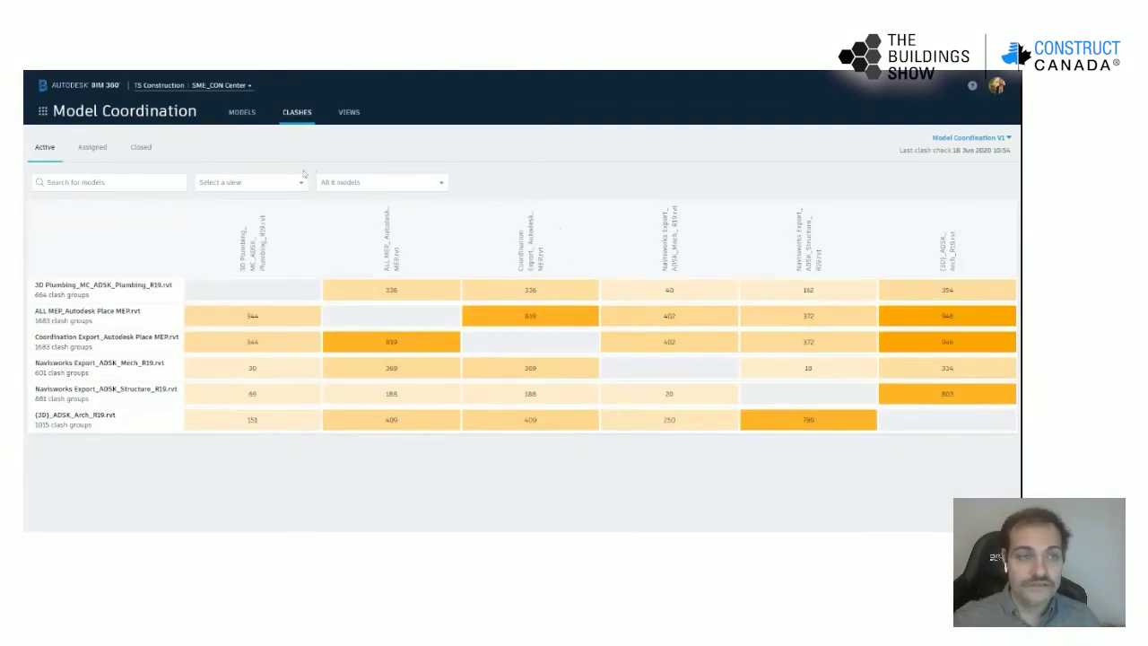
- Switch to Document Management and open the newly created water closet clash issue from the project's issues list
{"action": "left_click", "coordinate": [42, 111]}
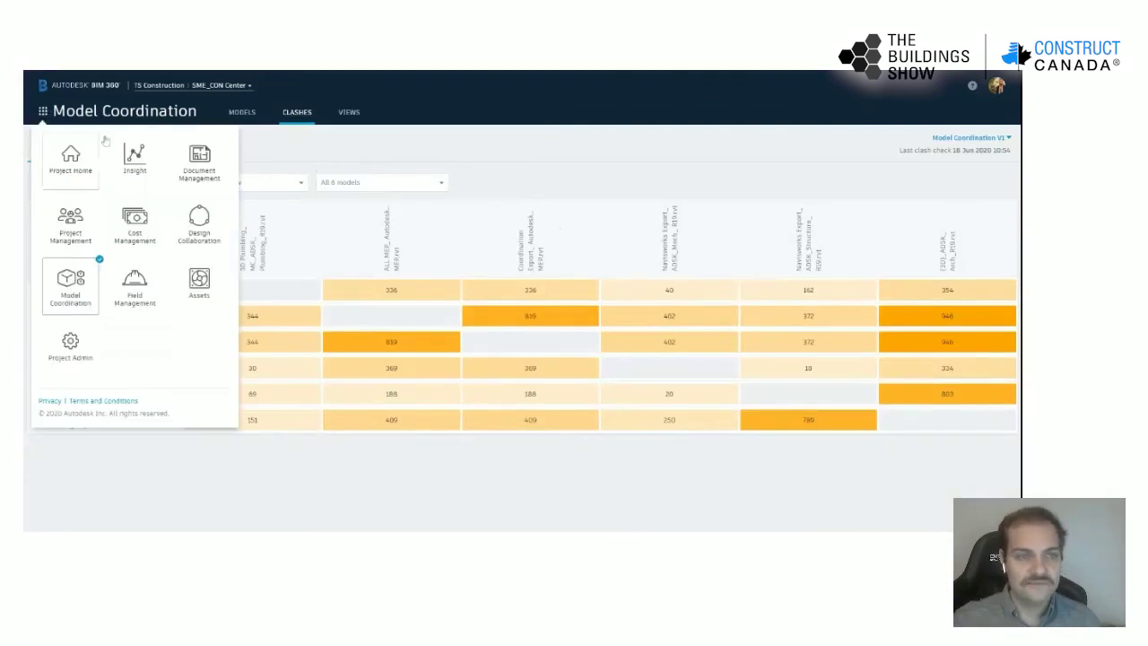
{"action": "left_click", "coordinate": [199, 169]}
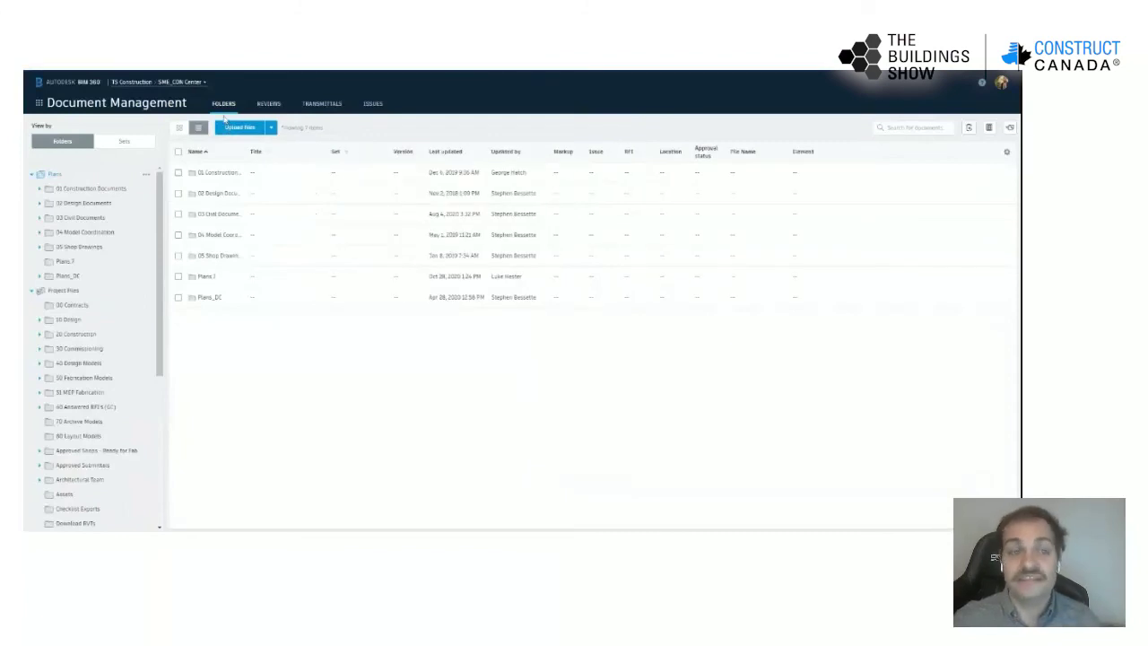
{"action": "left_click", "coordinate": [372, 107]}
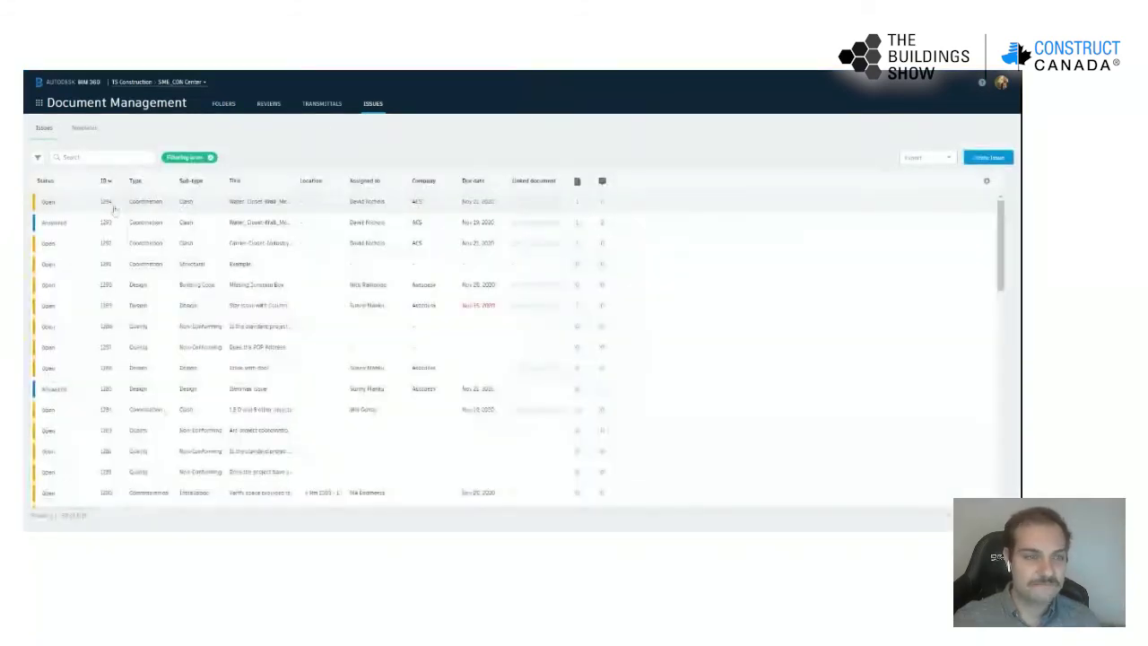
{"action": "left_click", "coordinate": [131, 219]}
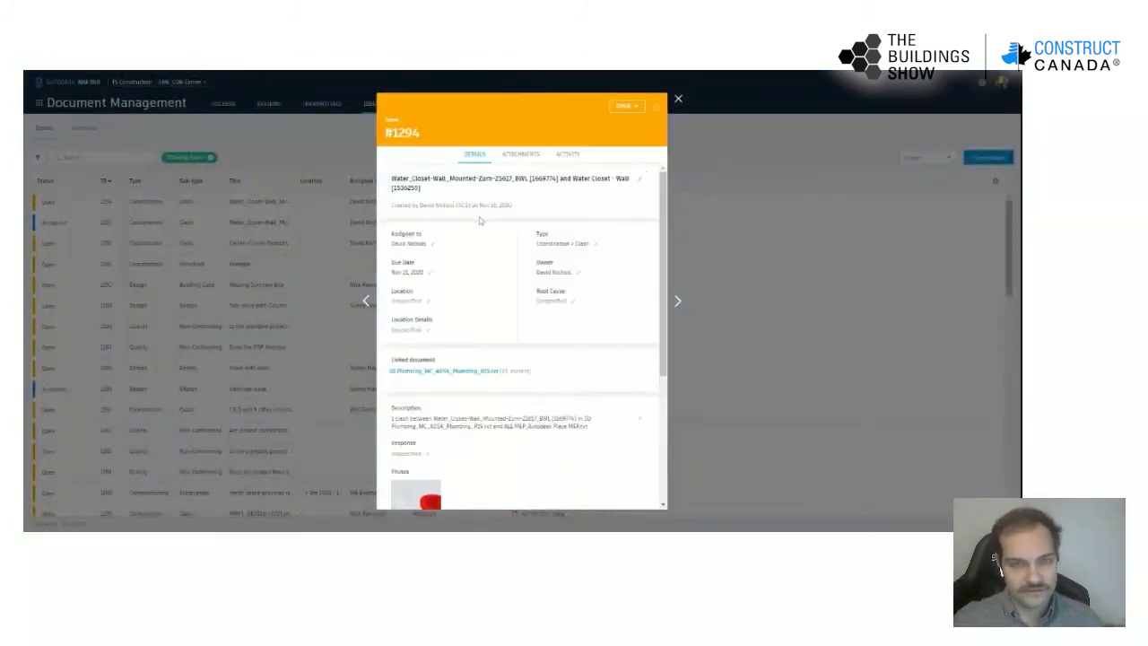
- Review the issue's details, from its assignment and linked document to its priority fields, and its attachments
{"action": "scroll", "coordinate": [463, 347], "scroll_direction": "down", "scroll_amount": 2}
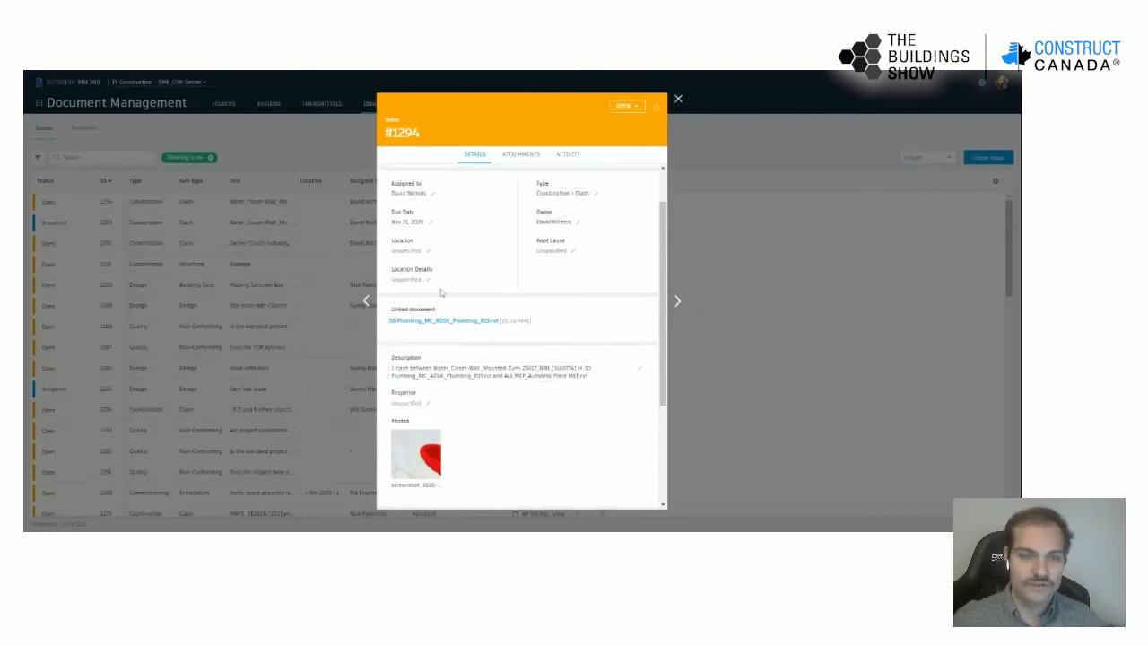
{"action": "scroll", "coordinate": [439, 290], "scroll_direction": "up", "scroll_amount": 2}
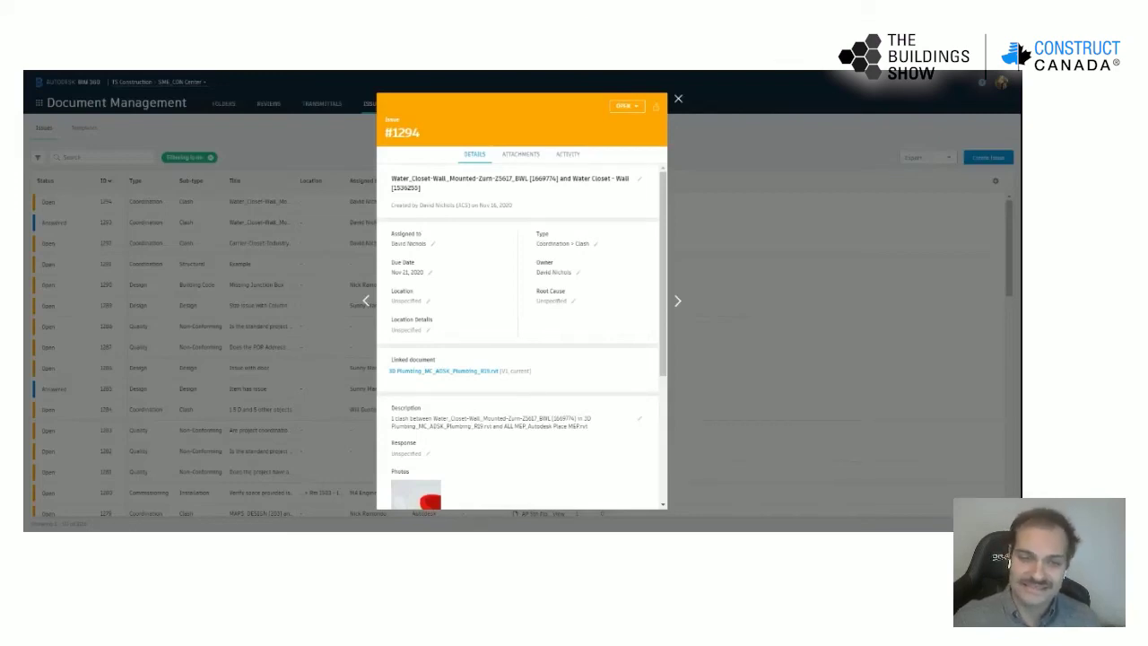
{"action": "scroll", "coordinate": [470, 394], "scroll_direction": "down", "scroll_amount": 5}
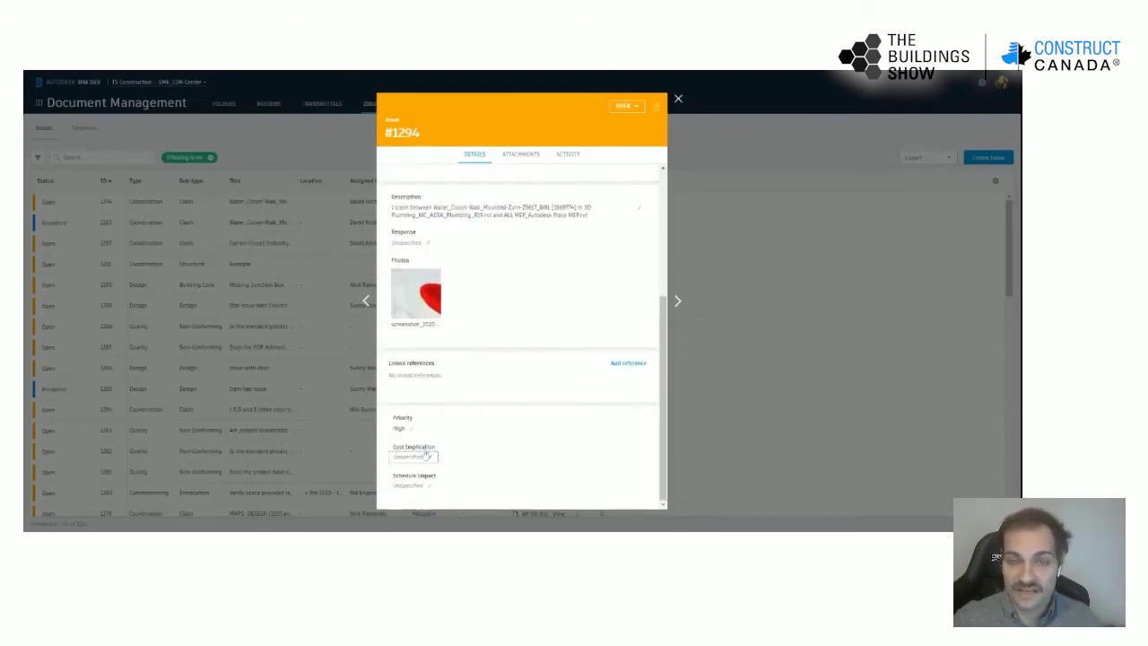
{"action": "left_click", "coordinate": [522, 158]}
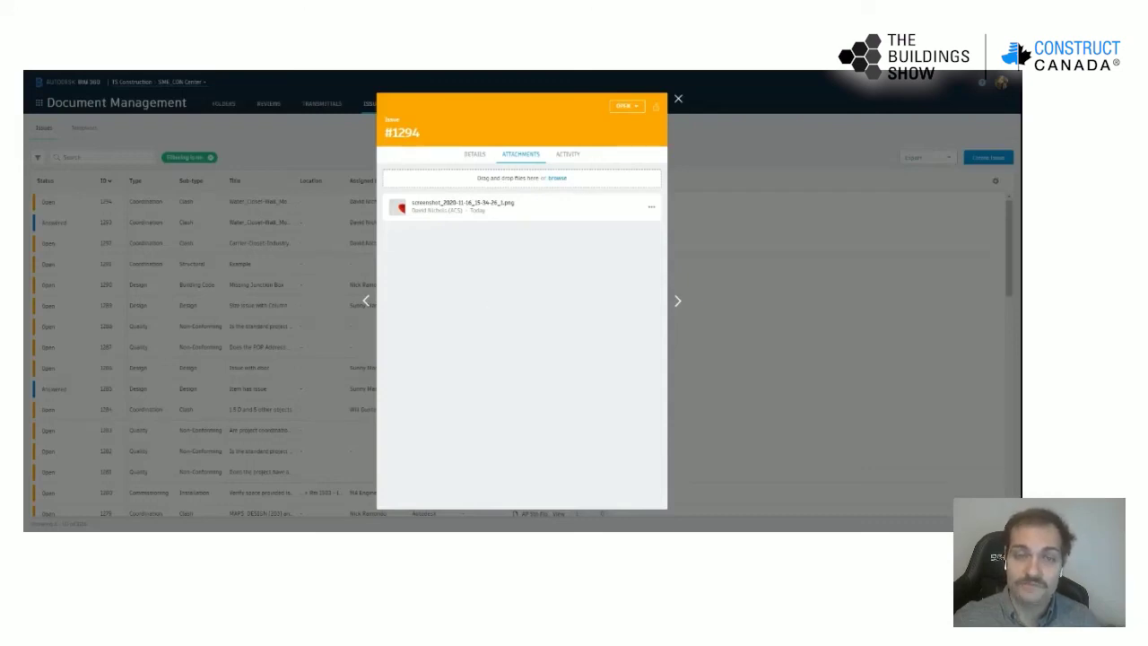
- Post a comment in the issue's activity log that mentions the issue's assignee
{"action": "left_click", "coordinate": [569, 156]}
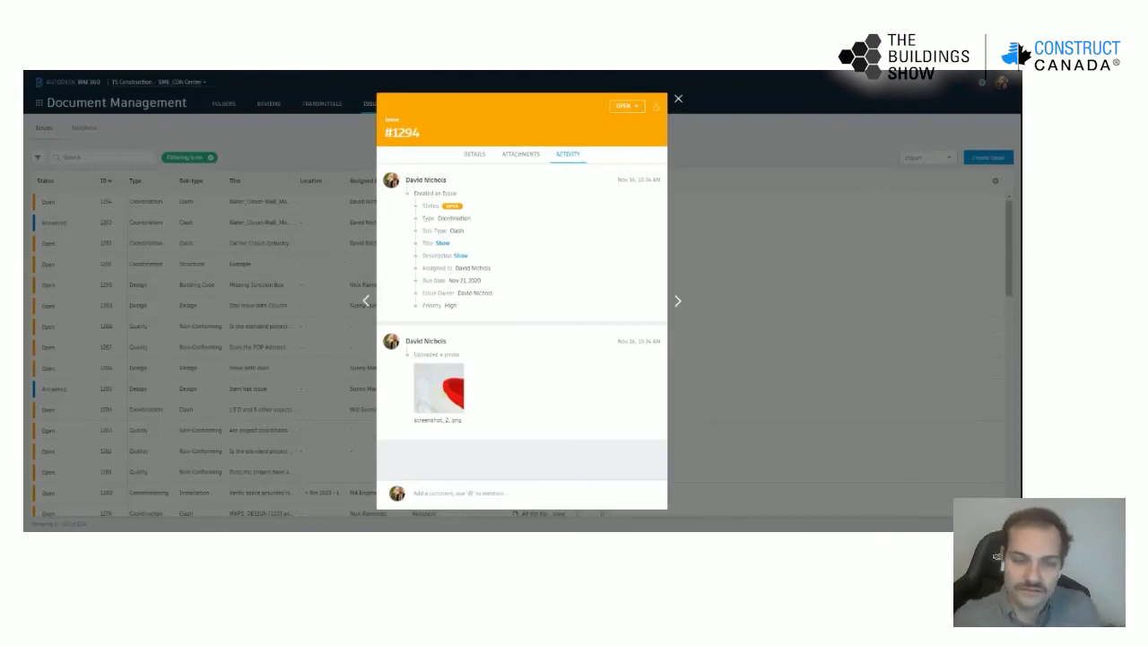
{"action": "left_click", "coordinate": [507, 489]}
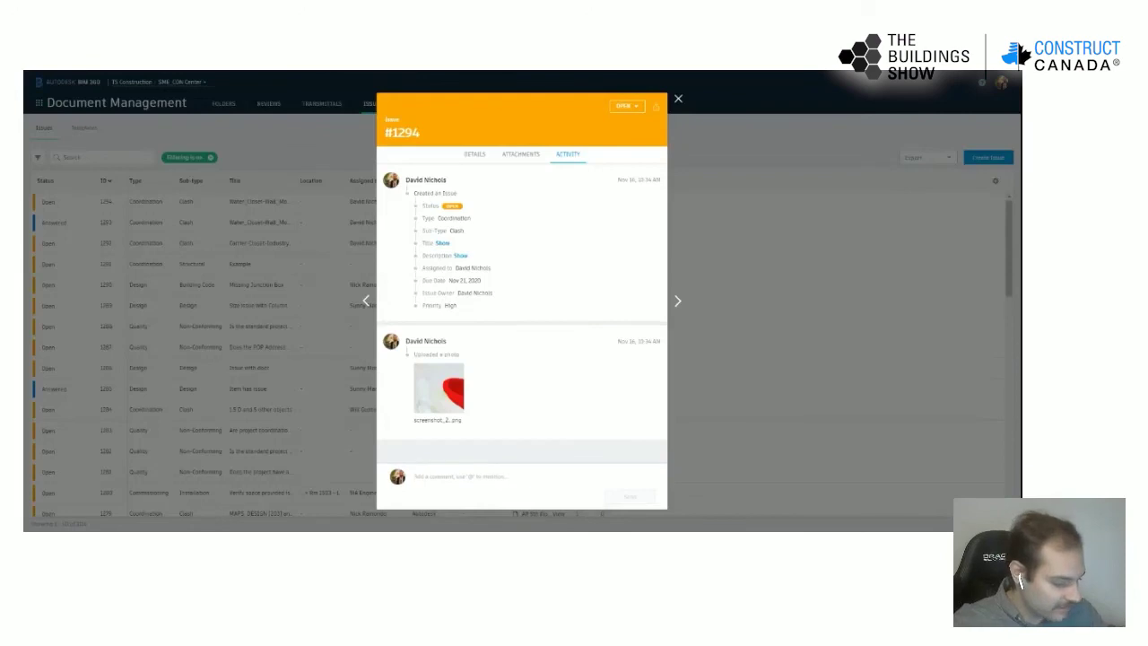
{"action": "type", "text": "@david n"}
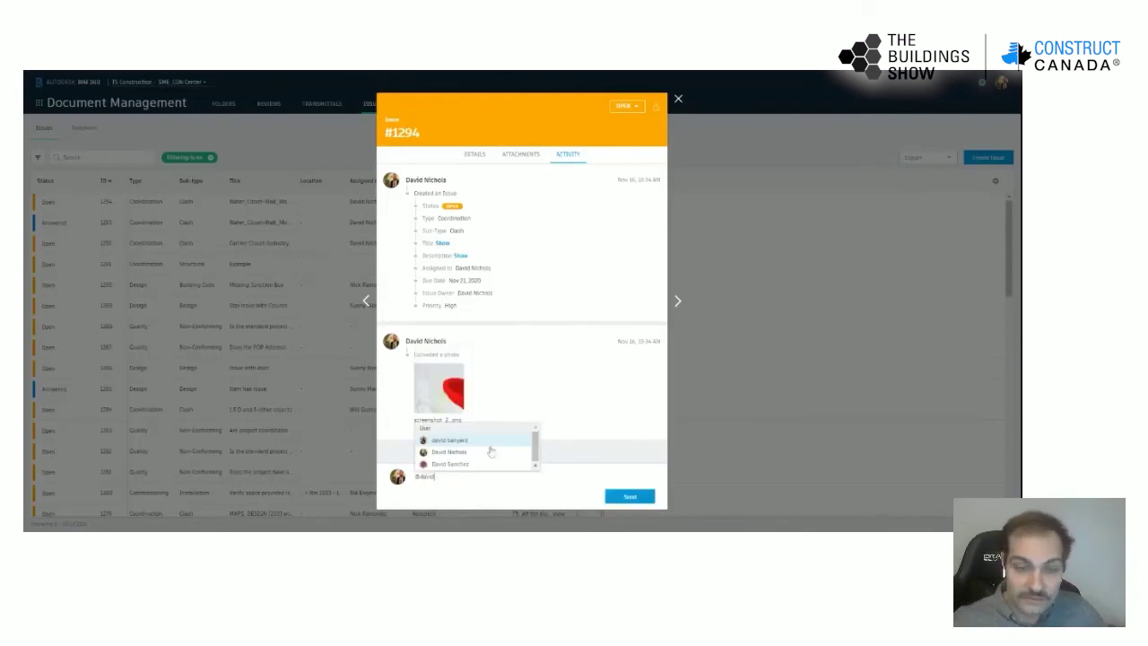
{"action": "left_click", "coordinate": [486, 454]}
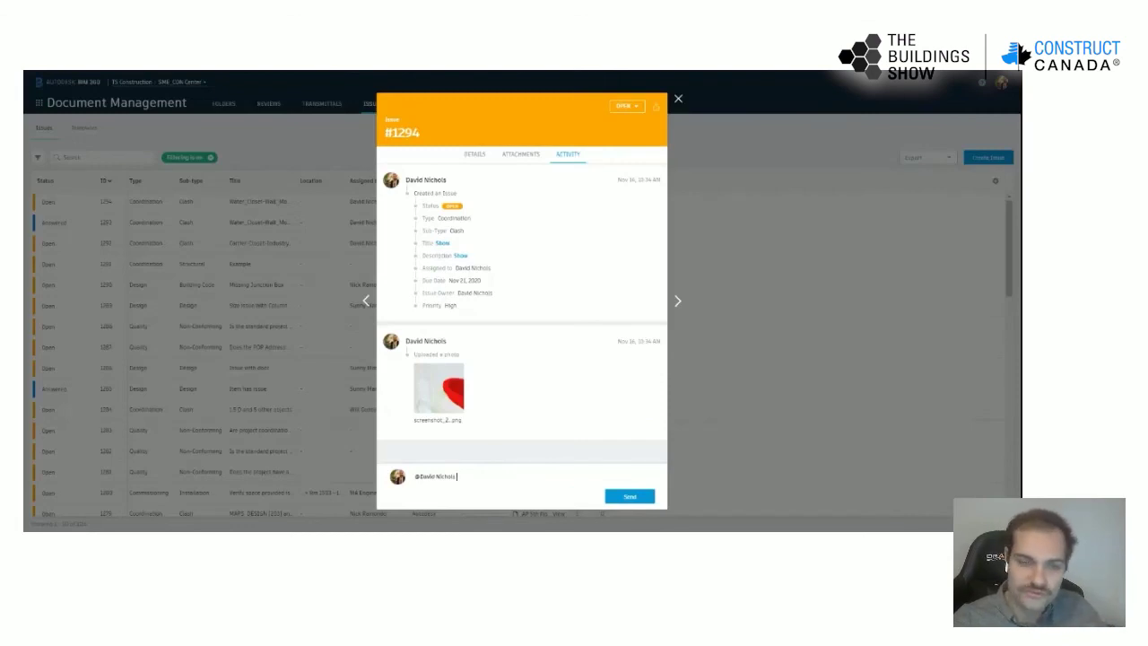
{"action": "key", "text": "Return"}
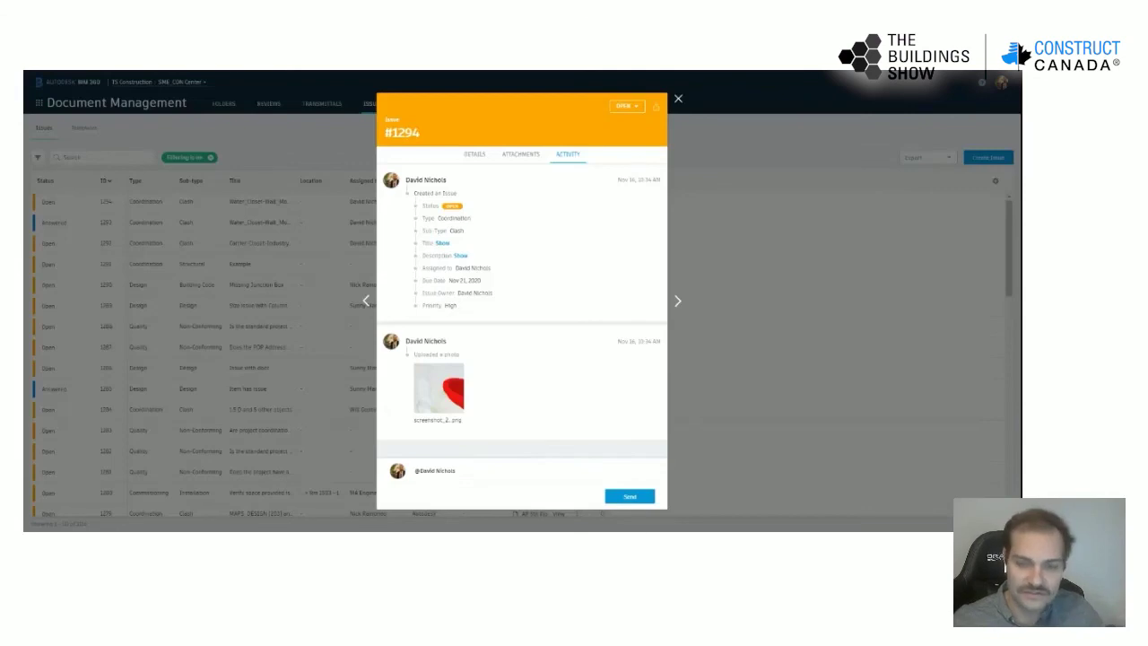
{"action": "left_click", "coordinate": [632, 500]}
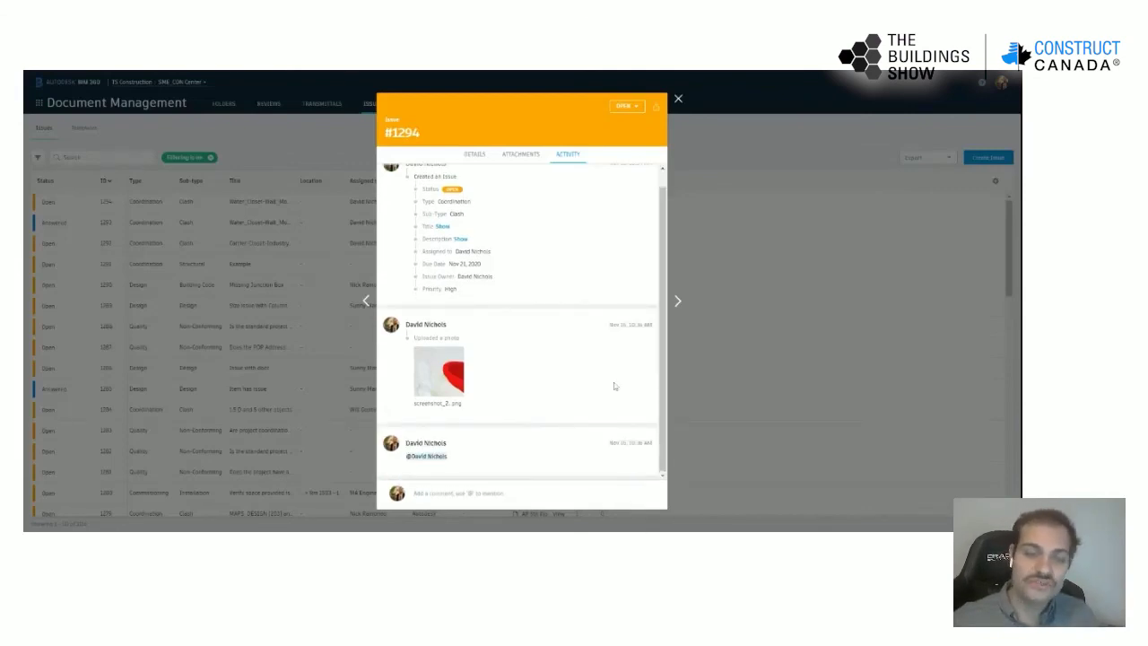
- Change the water closet issue's status to Answered, keeping the same assignee and leaving the comment empty
{"action": "scroll", "coordinate": [602, 370], "scroll_direction": "up", "scroll_amount": 2}
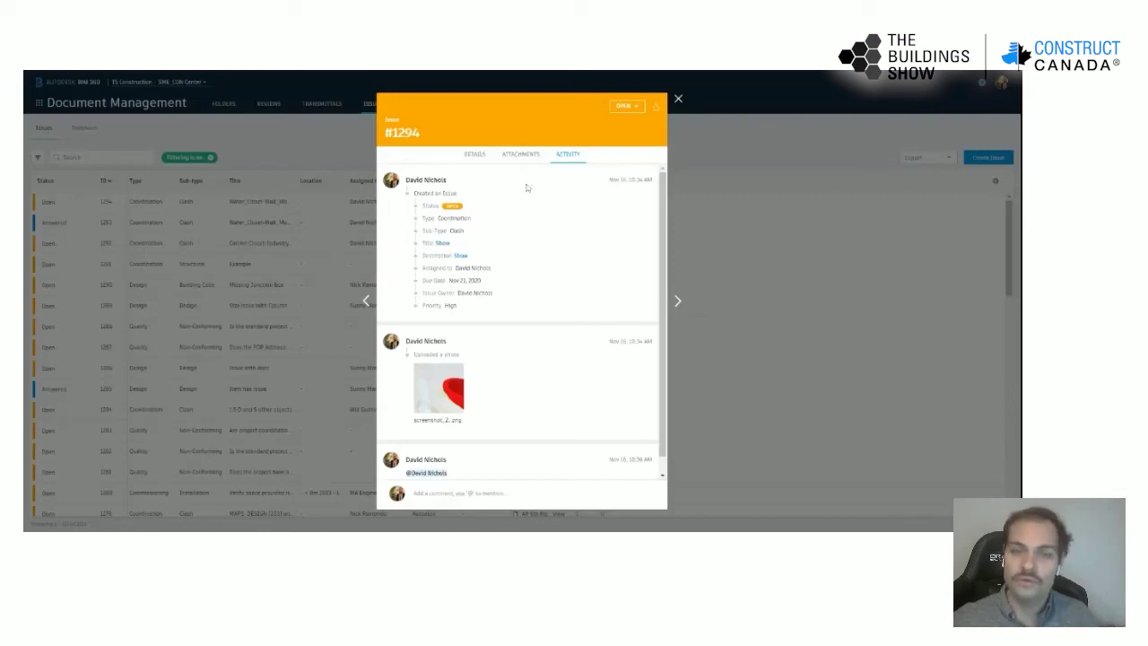
{"action": "left_click", "coordinate": [623, 109]}
{"action": "left_click", "coordinate": [616, 141]}
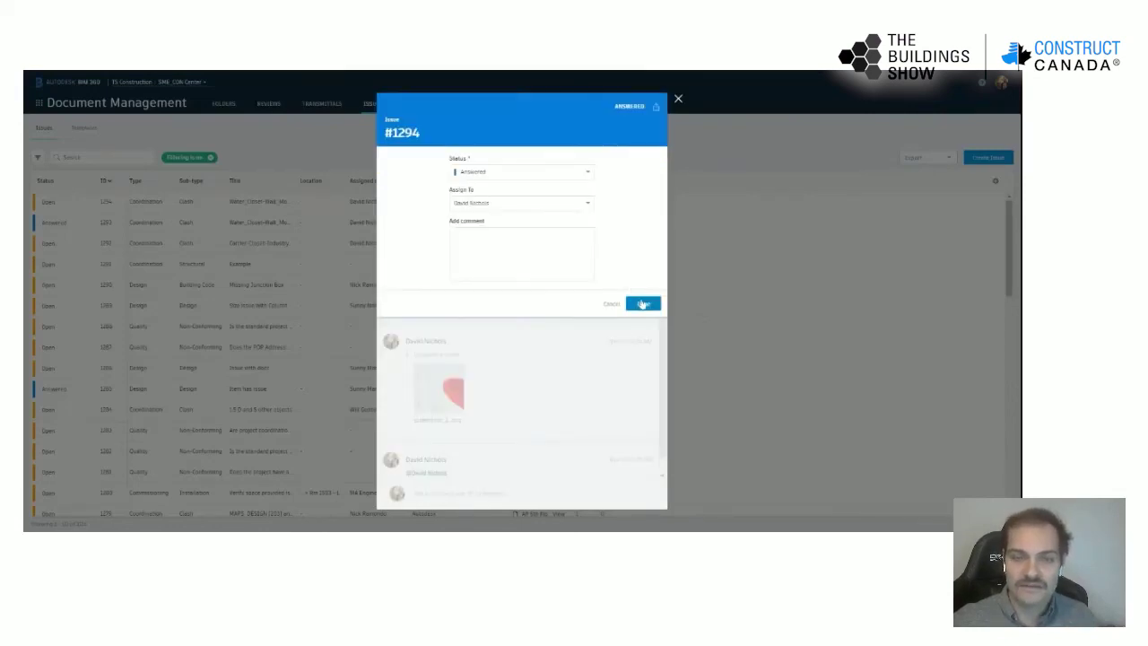
{"action": "left_click", "coordinate": [642, 303]}
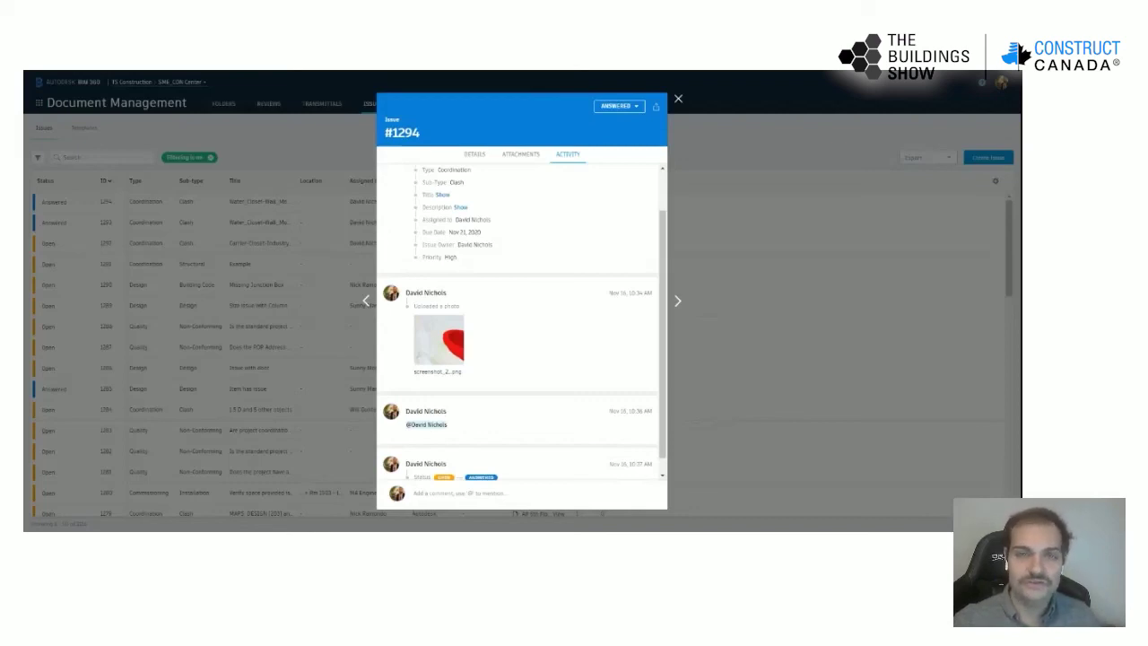
- Approve the answered issue by setting its status to Closed without adding a comment
{"action": "left_click", "coordinate": [618, 109]}
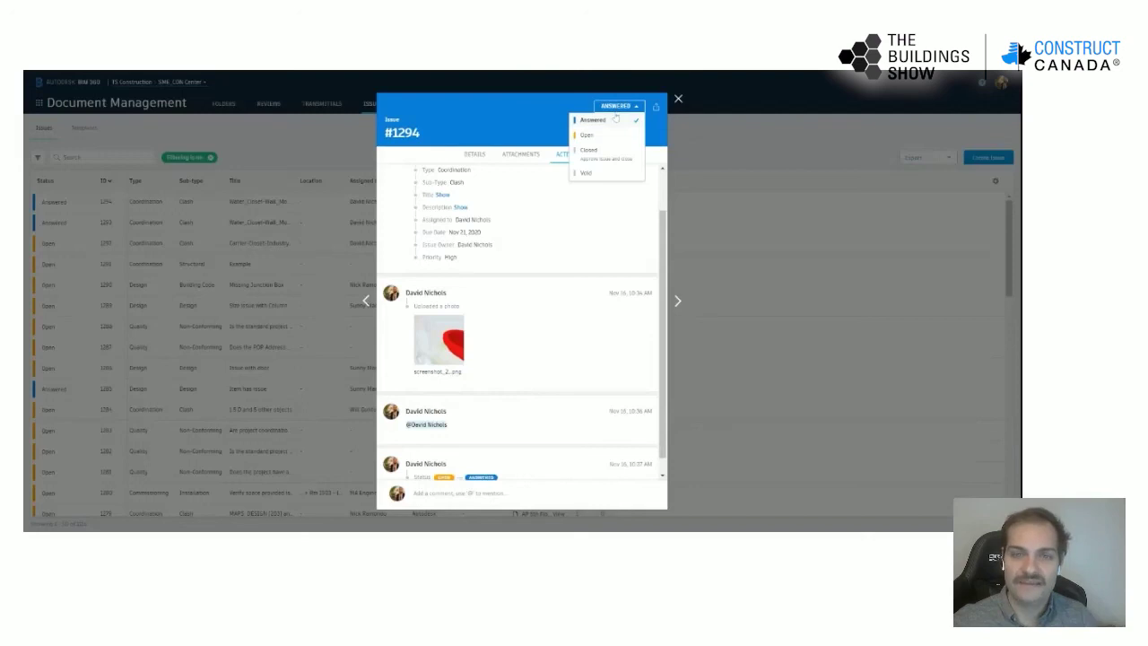
{"action": "left_click", "coordinate": [616, 161]}
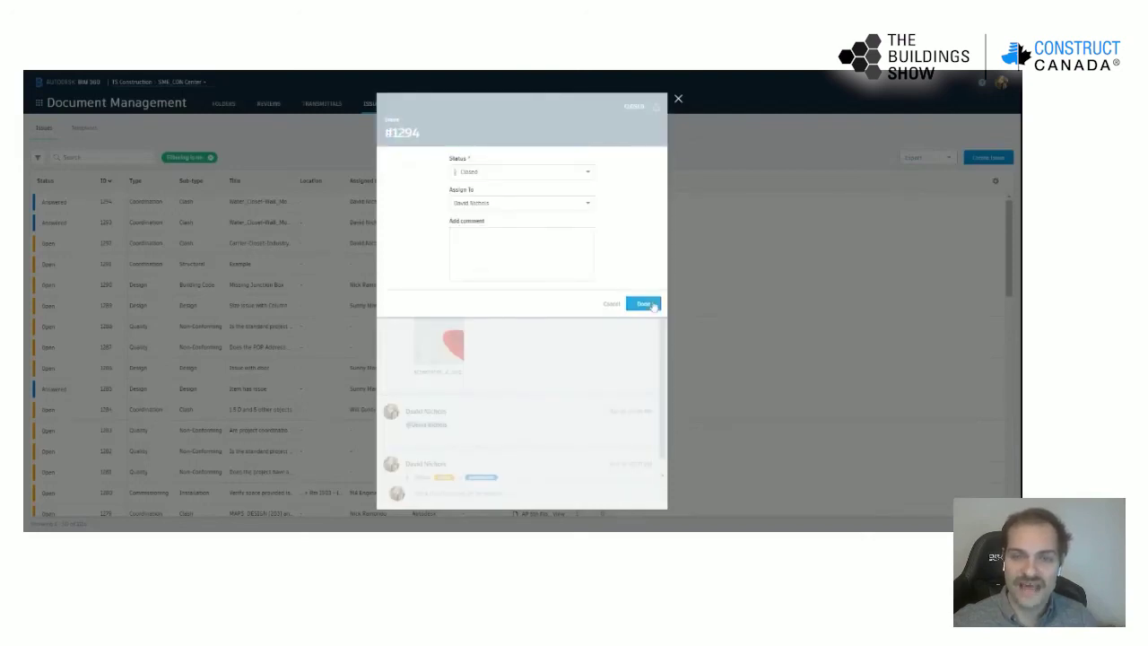
{"action": "left_click", "coordinate": [650, 307]}
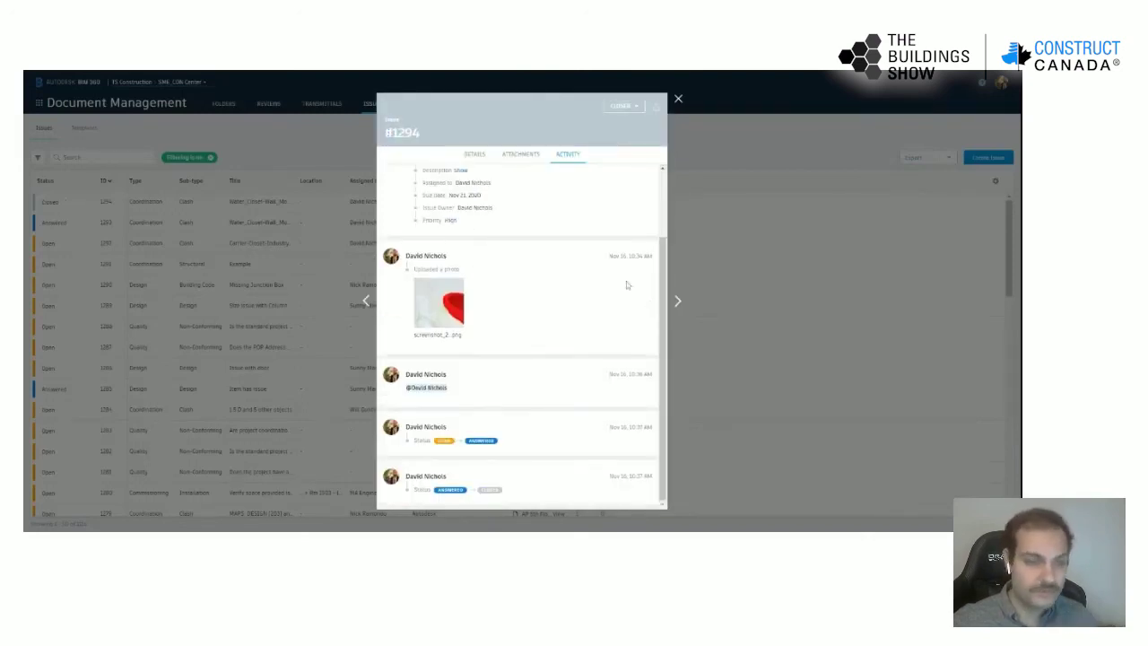